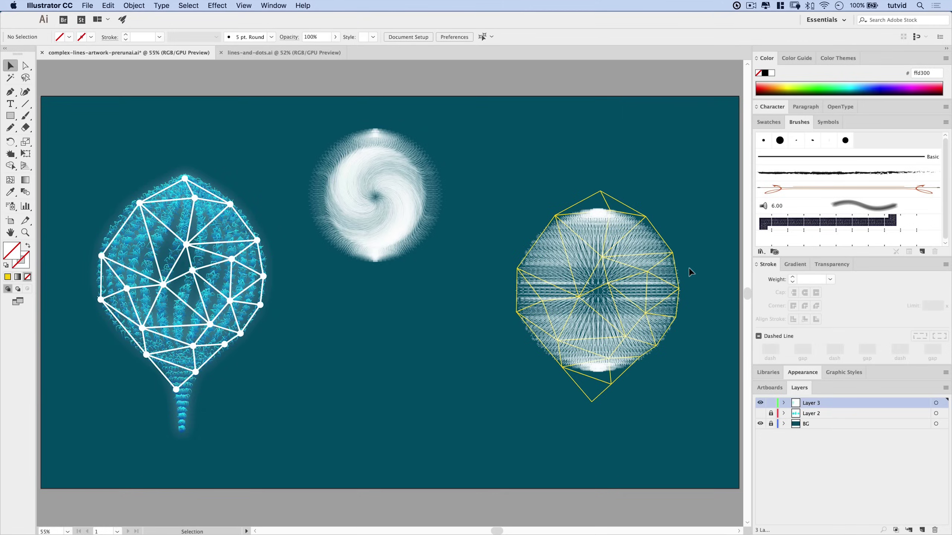
Step: Bring the lines-and-dots.ai document with its dark navy artboard to the front
left_click(281, 53)
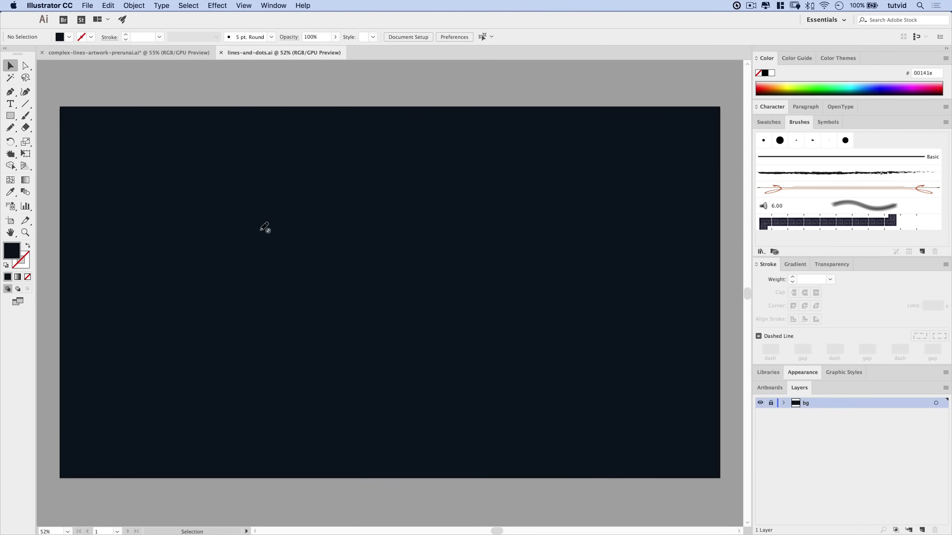
Step: Add a new layer and draw a 20 x 20 px circle on it
left_click(11, 116)
left_click(73, 139)
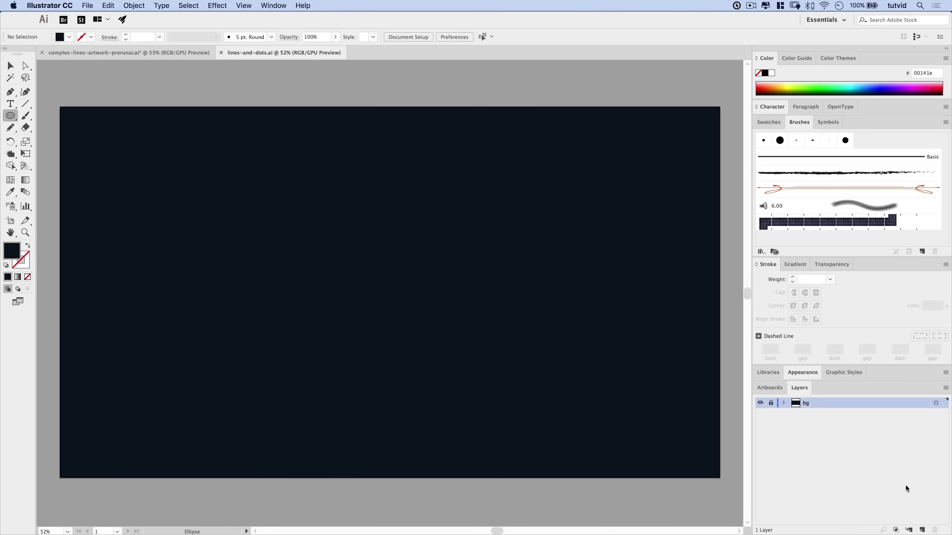
left_click(922, 529)
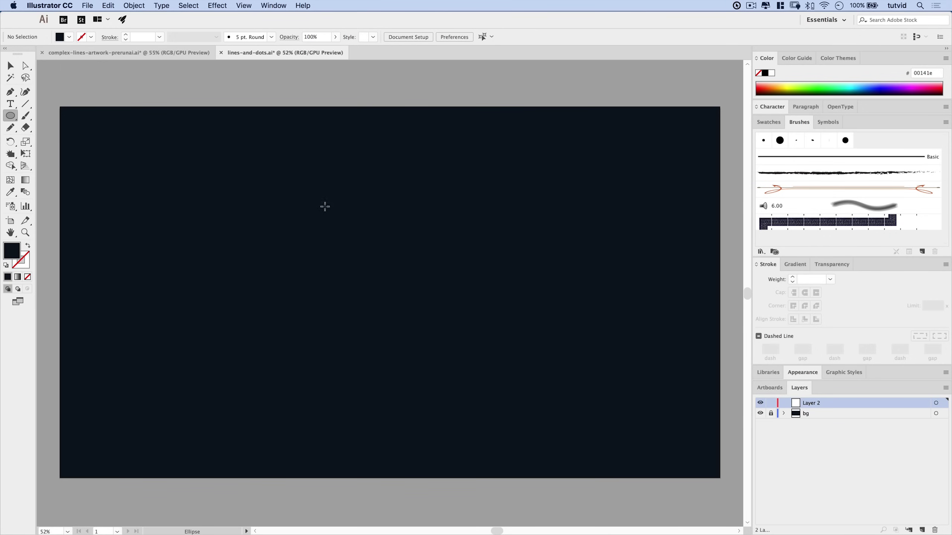
left_click(229, 163)
type("20")
key("Tab")
type("20")
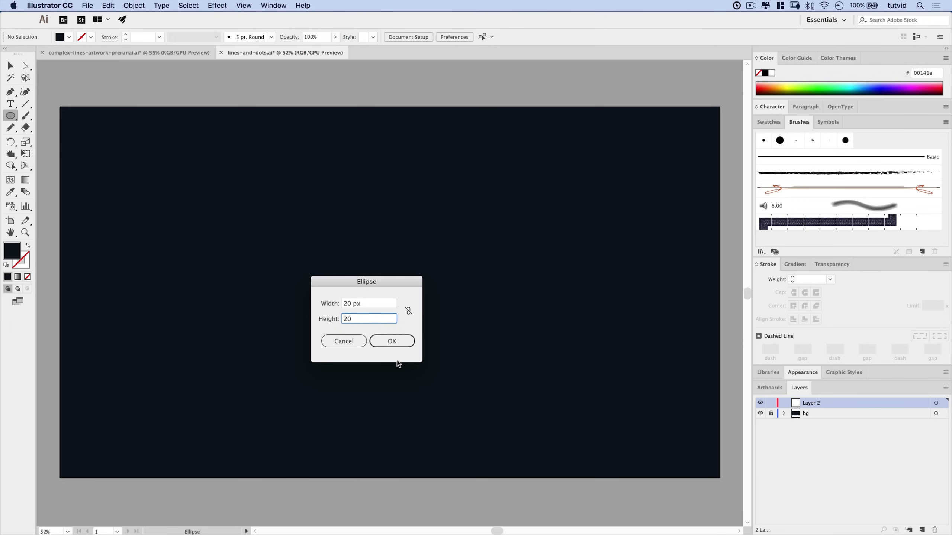
left_click(391, 341)
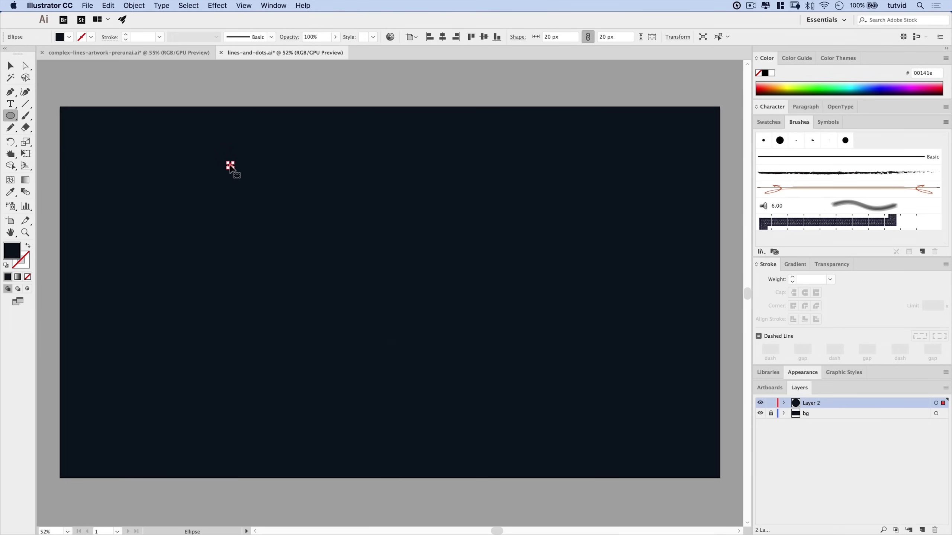
Step: Give the circle no fill and a white 1 pt stroke, then reselect it
left_click(29, 277)
left_click(27, 258)
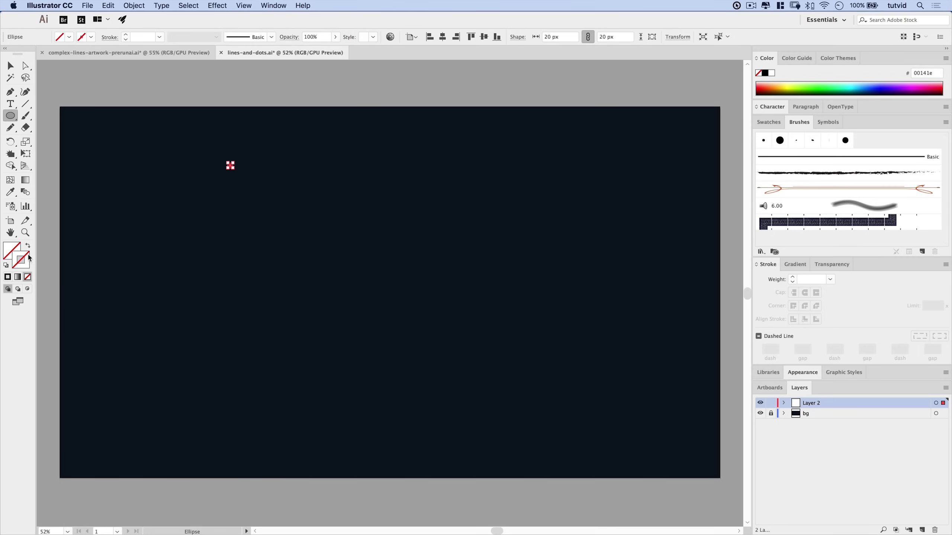
left_click(7, 278)
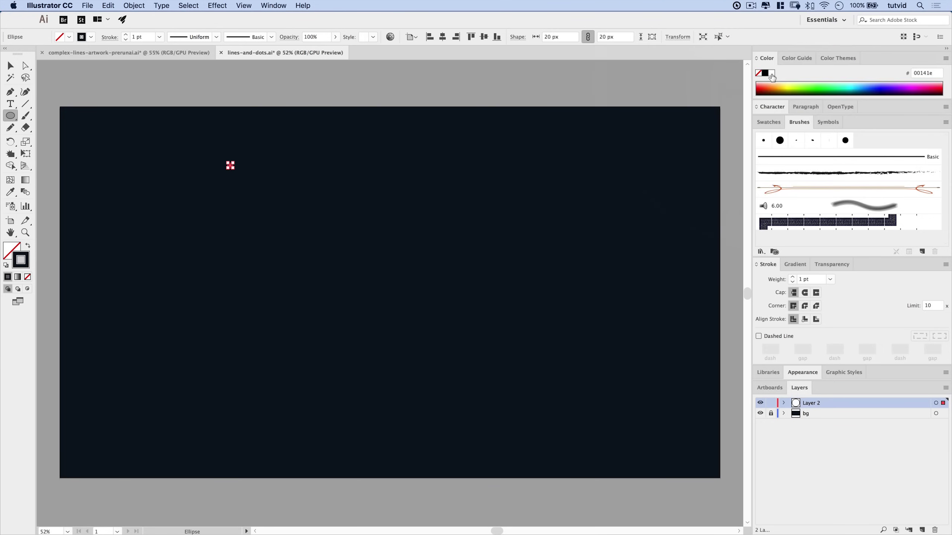
left_click(771, 75)
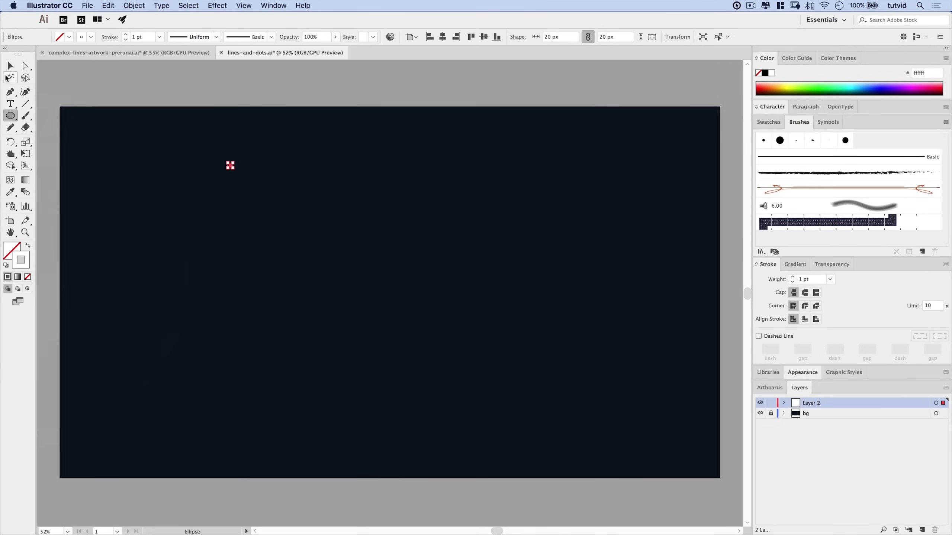
left_click(10, 67)
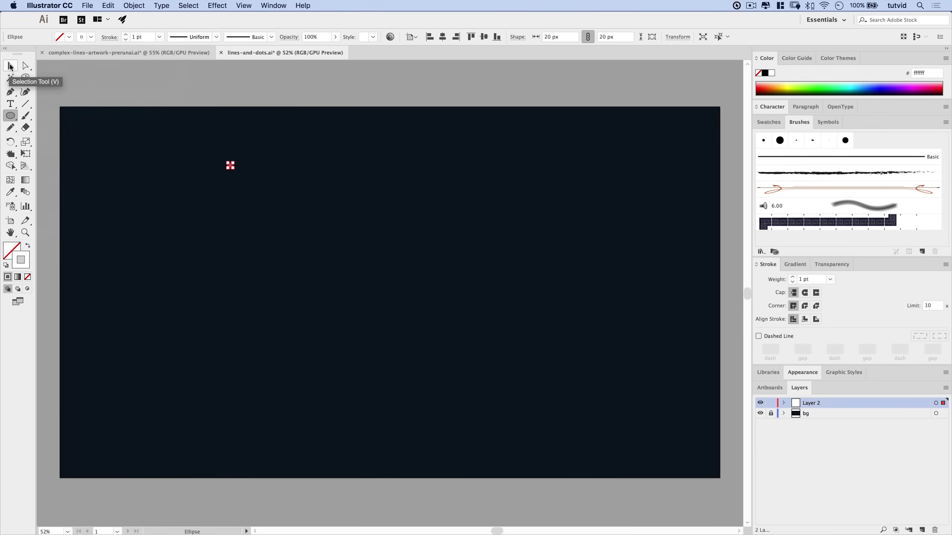
left_click(327, 224)
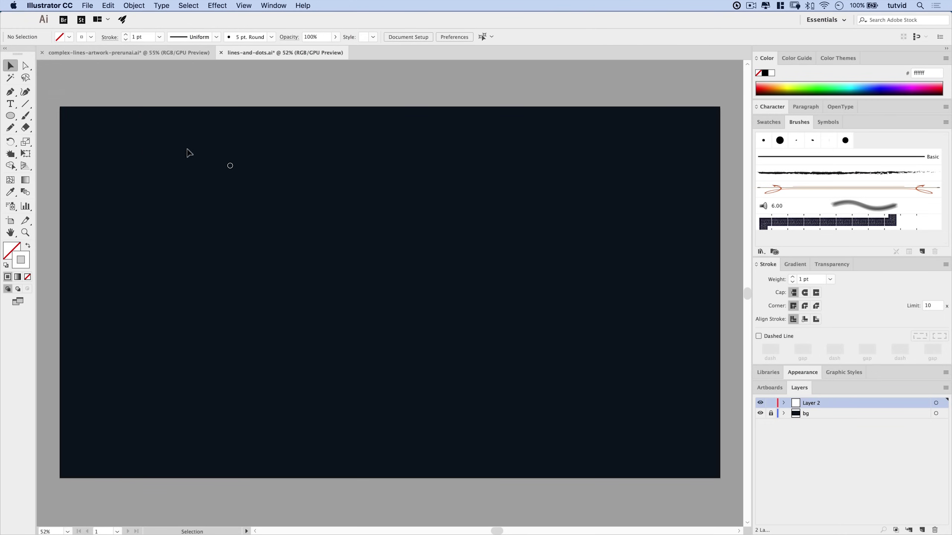
left_click(229, 165)
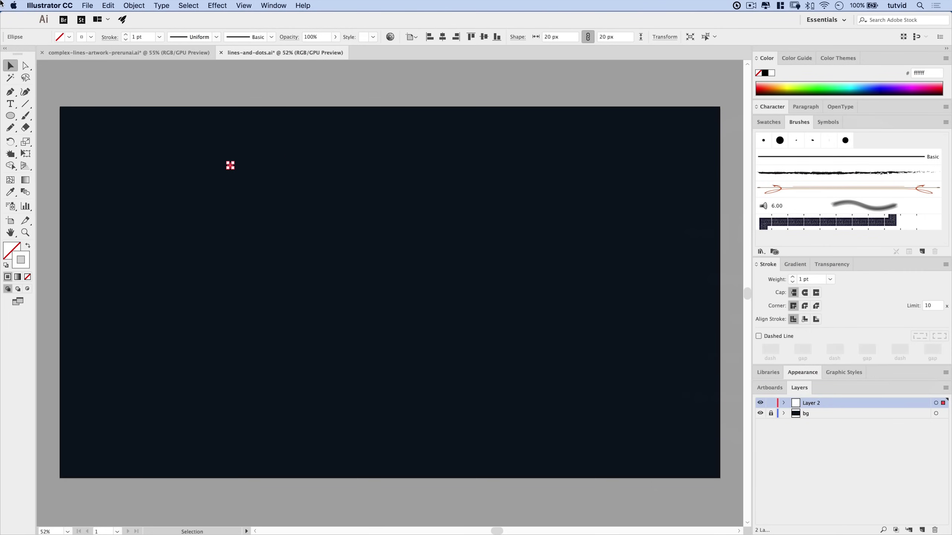
Step: Apply a Transform effect that moves the circle 25 px horizontally
left_click(217, 5)
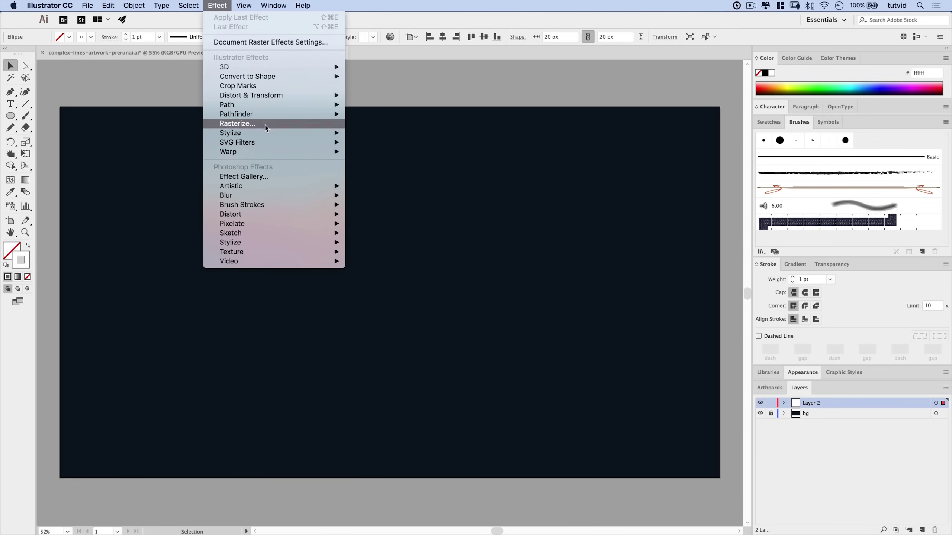
mouse_move(257, 95)
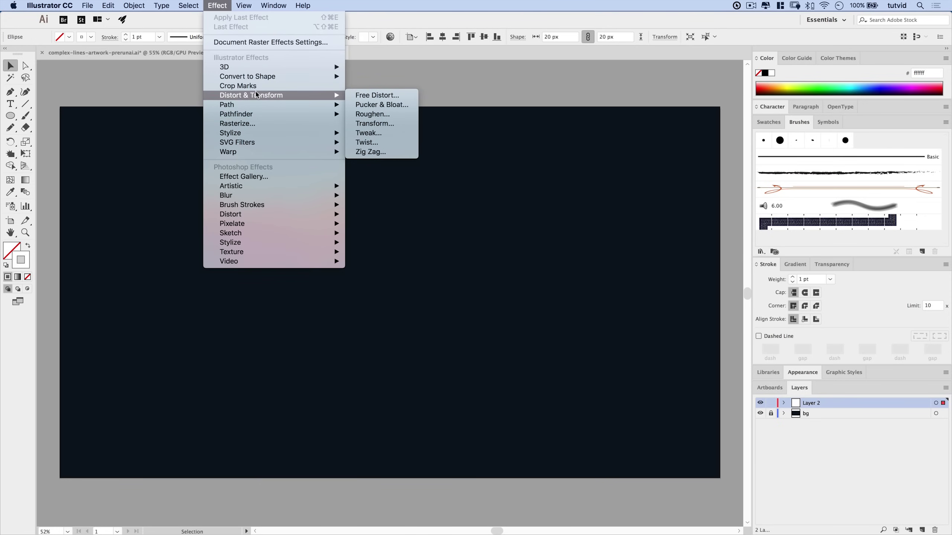
left_click(377, 125)
left_click_drag(595, 180, 479, 140)
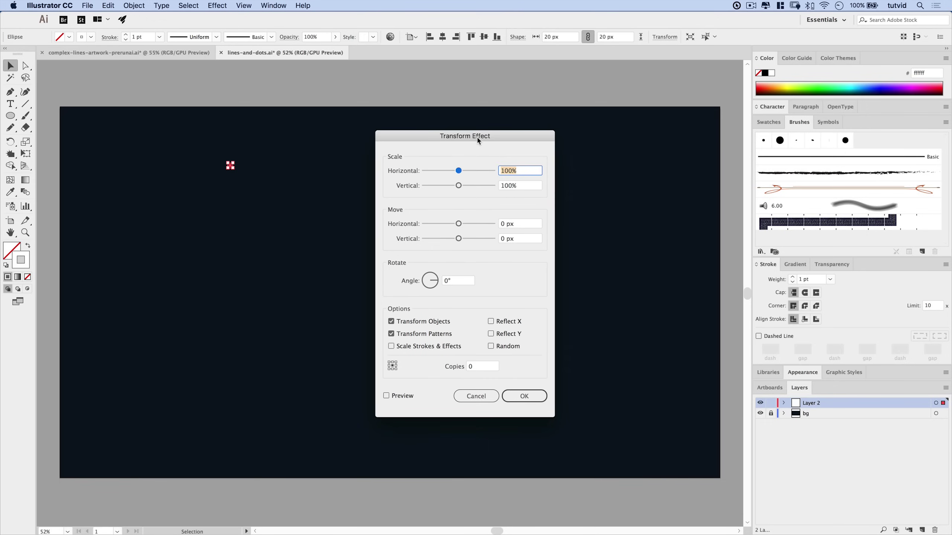
left_click(516, 223)
type("25")
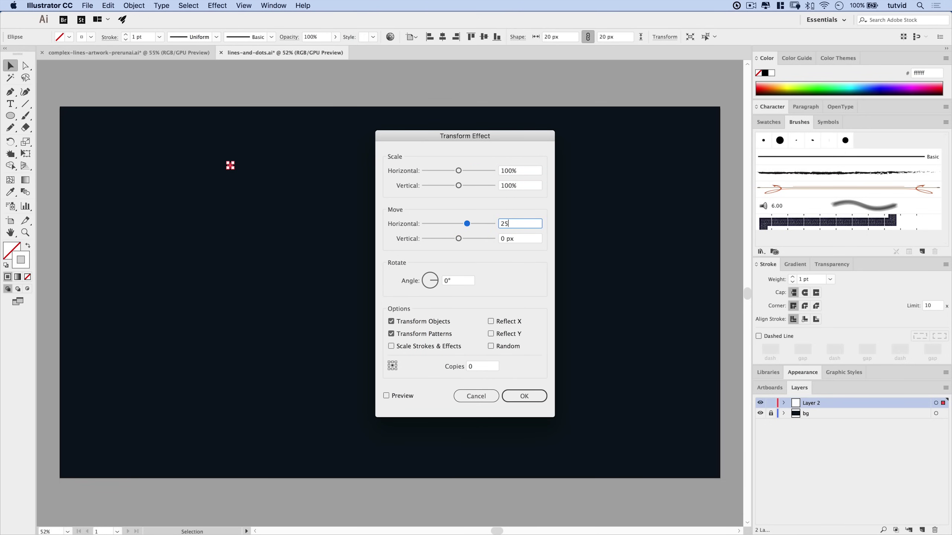
key("Tab")
Step: Preview the Transform effect with 24 copies and apply it
left_click(389, 396)
left_click(482, 367)
type("24")
key("Tab")
left_click_drag(479, 137, 555, 144)
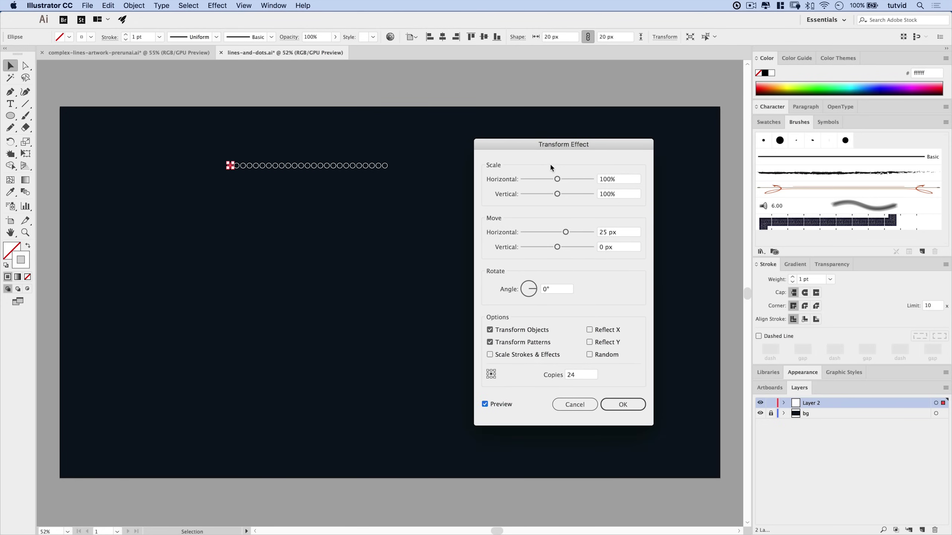
left_click_drag(555, 149, 517, 146)
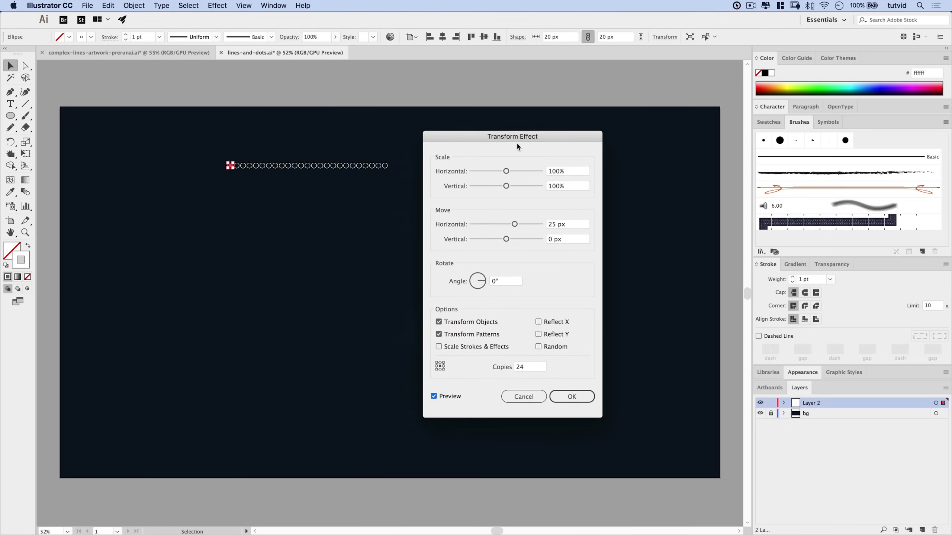
left_click(576, 397)
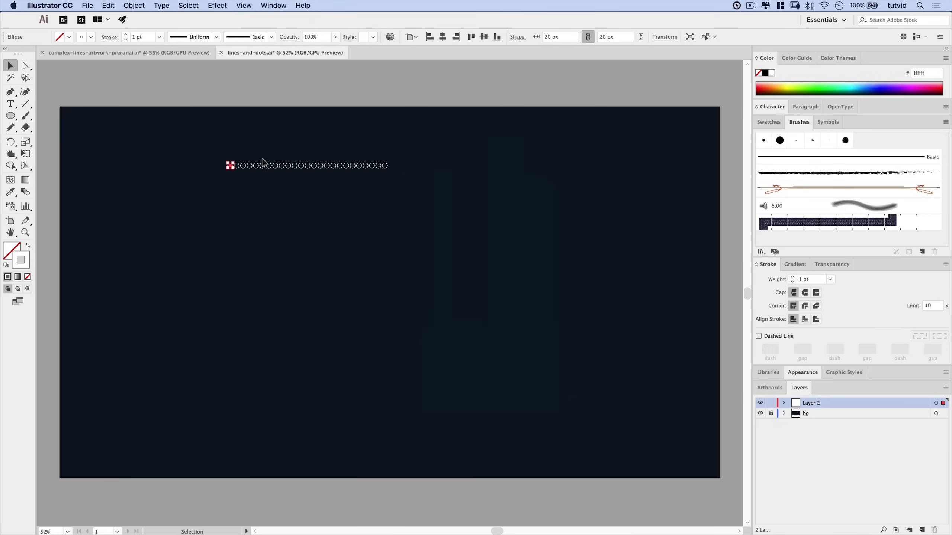
Step: Expand the circle row into real shapes and move it to the artboard's top-left
left_click(134, 5)
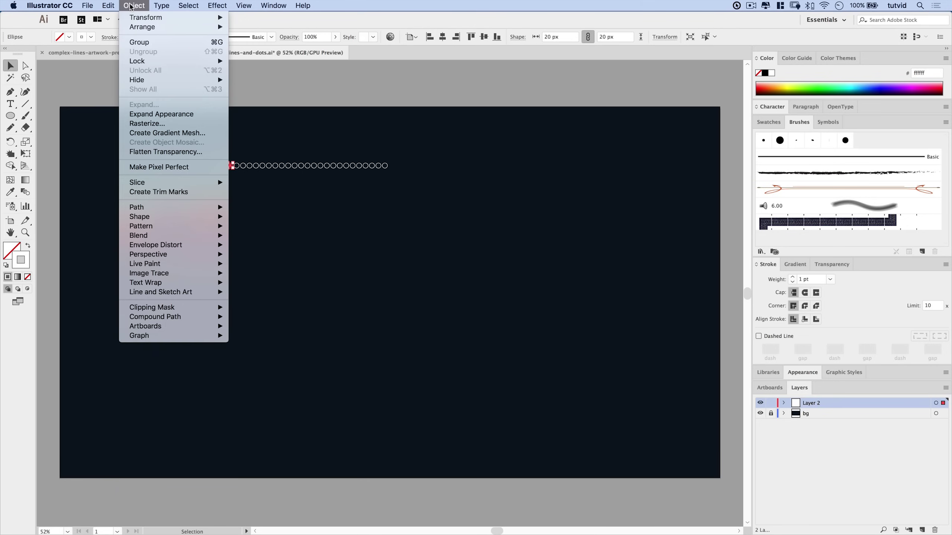
left_click(165, 115)
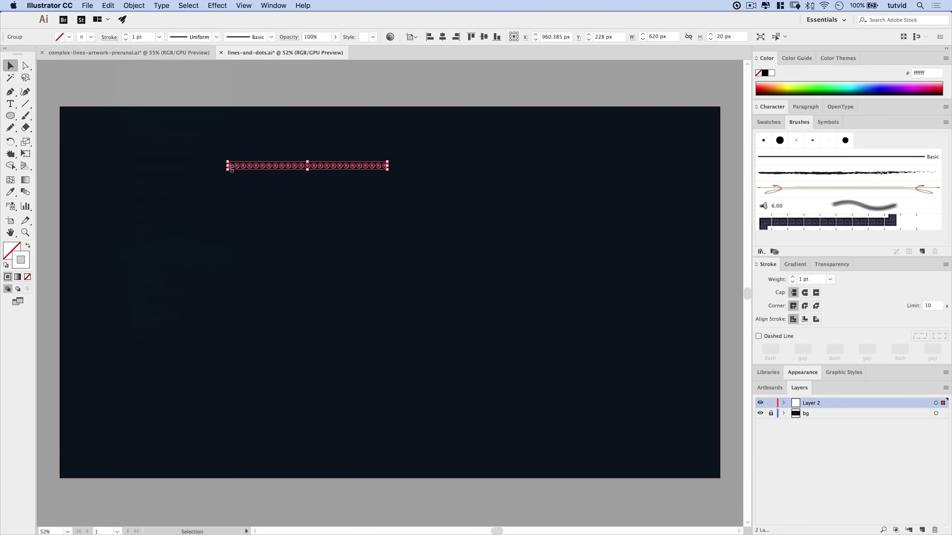
left_click_drag(351, 165, 197, 121)
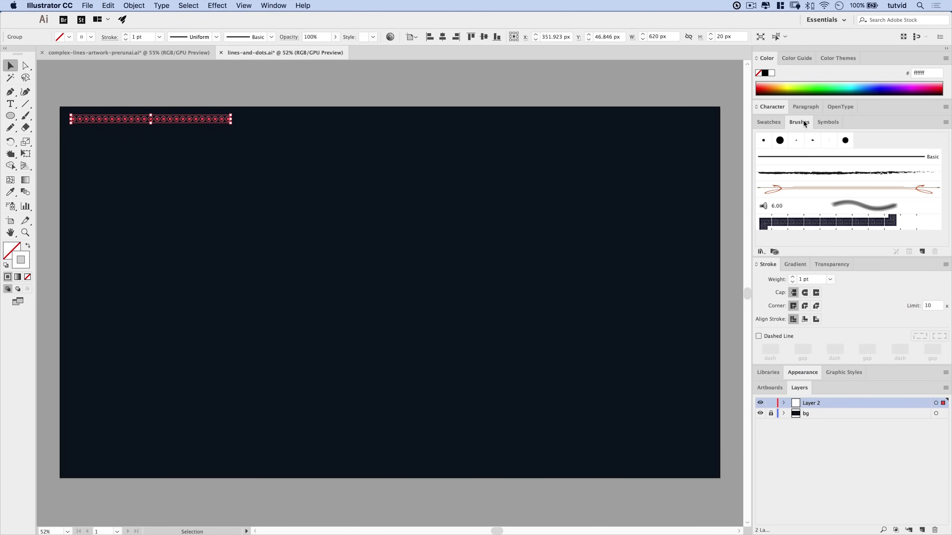
Step: Save the row as pattern brush 'circles' with flip enabled and Approximate path fit
left_click(922, 252)
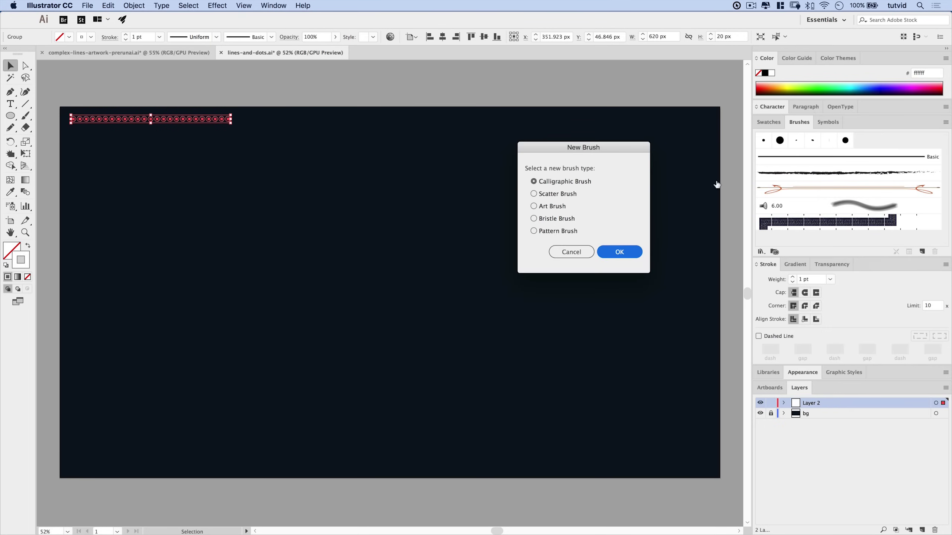
left_click_drag(600, 148, 508, 143)
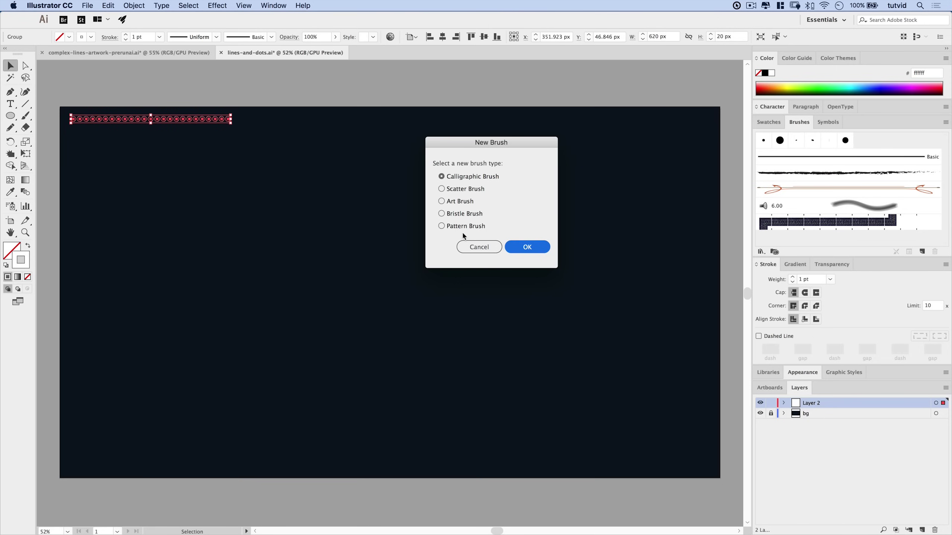
left_click(441, 226)
left_click(526, 248)
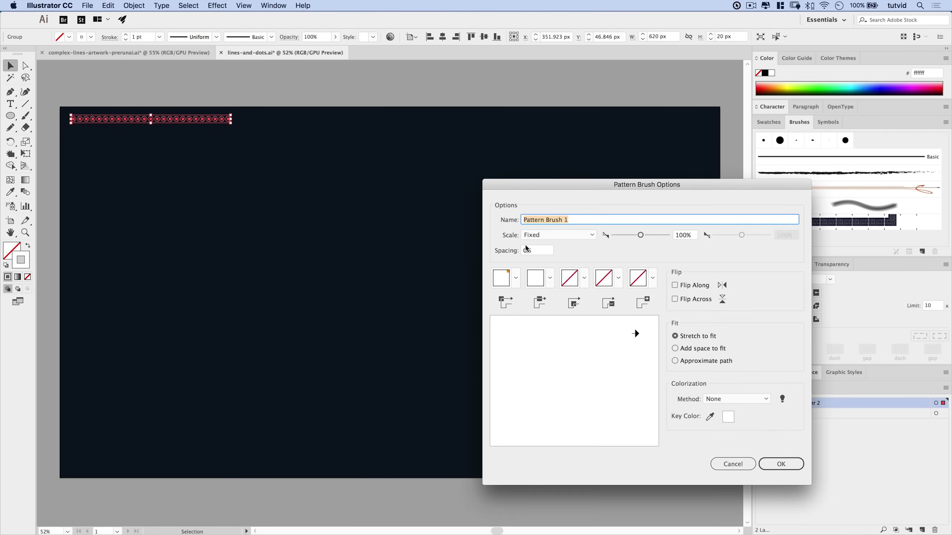
mouse_move(635, 199)
left_mouse_down()
mouse_move(506, 173)
mouse_move(485, 153)
left_mouse_up()
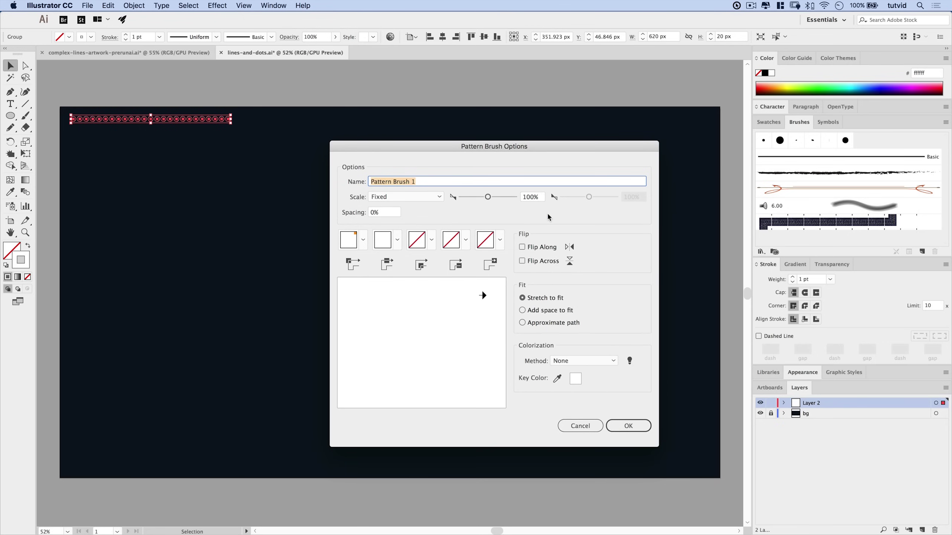
left_click(542, 248)
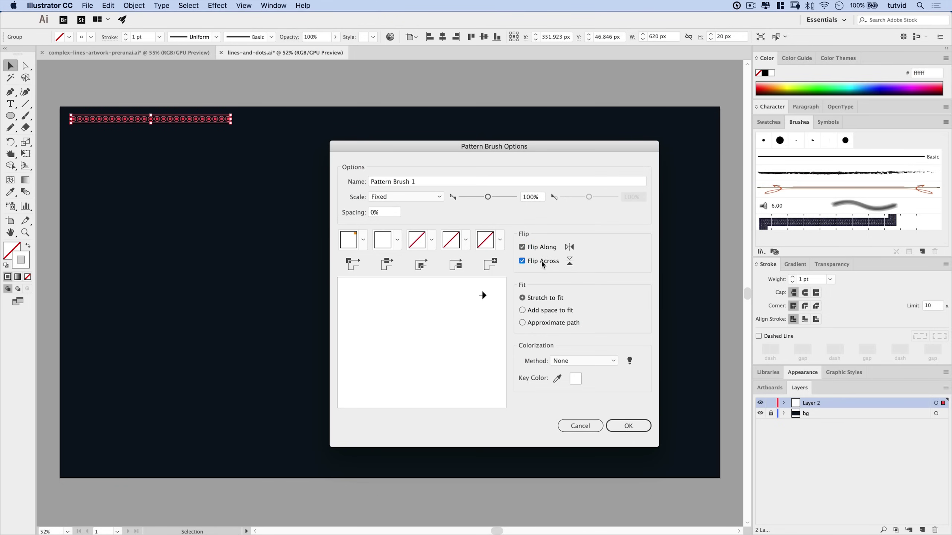
left_click(529, 324)
left_click(406, 185)
type("circles")
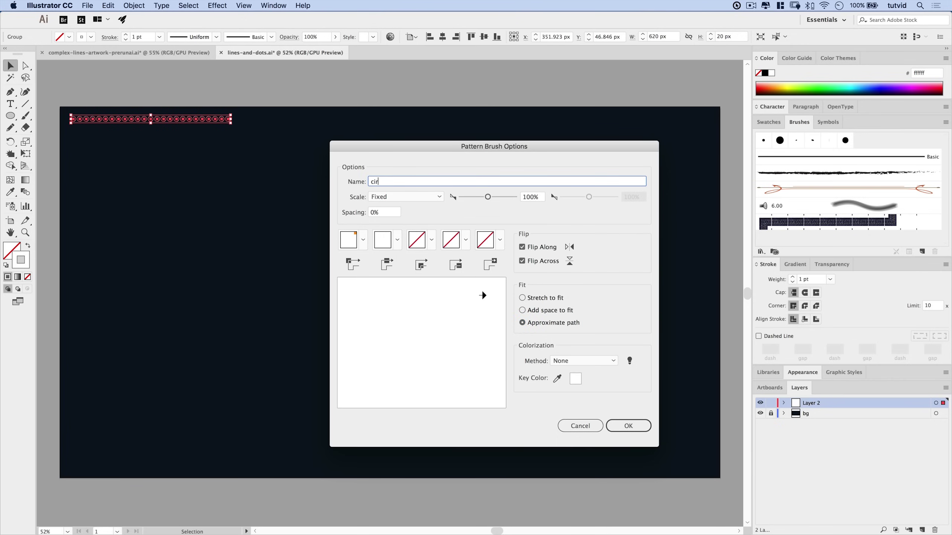
left_click(633, 430)
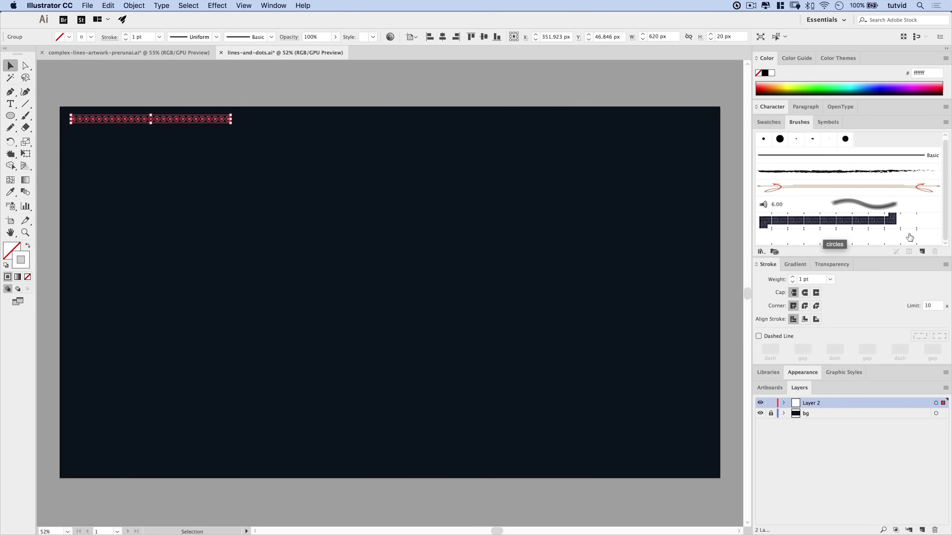
Step: Draw a 625 x 625 px circle
left_click(10, 116)
key("super+shift+a")
left_click(367, 237)
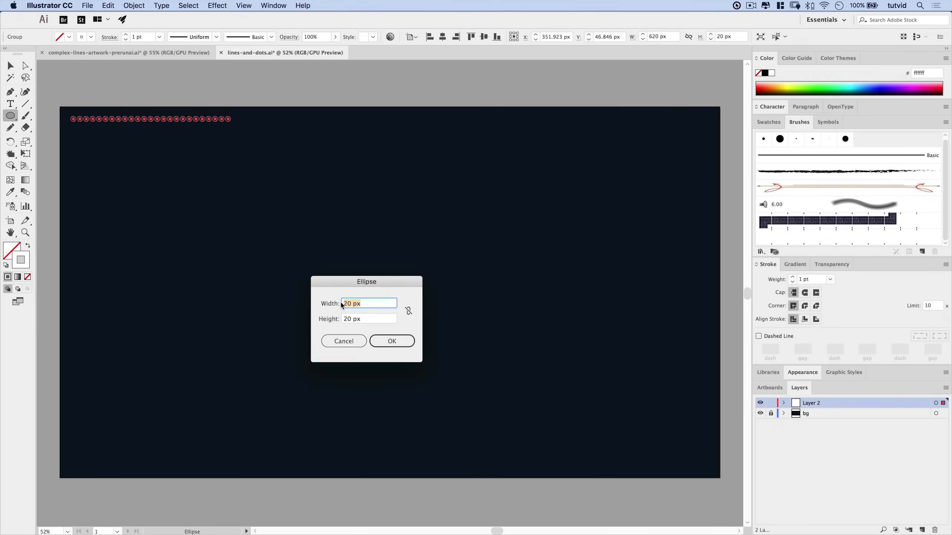
type("62")
key("Tab")
type("625")
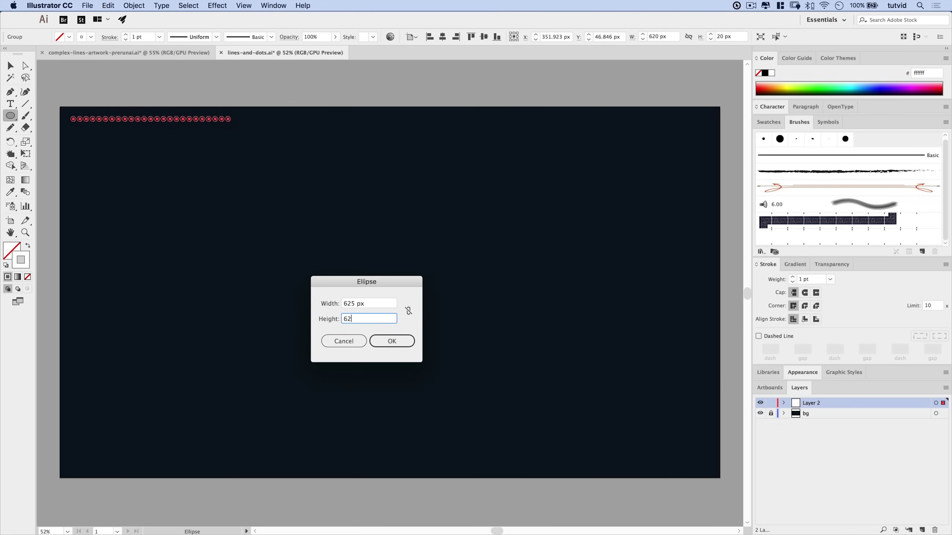
key("Tab")
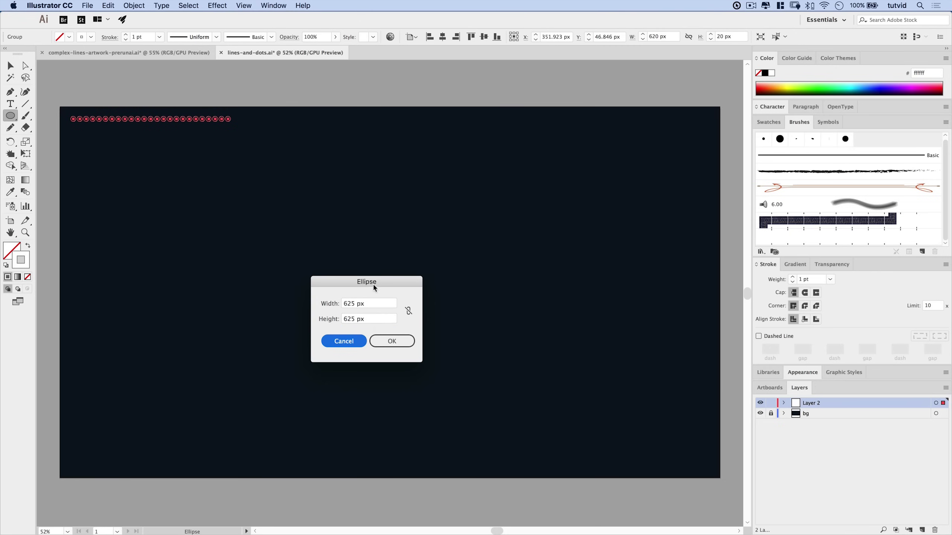
left_click_drag(374, 284, 390, 252)
left_click(411, 311)
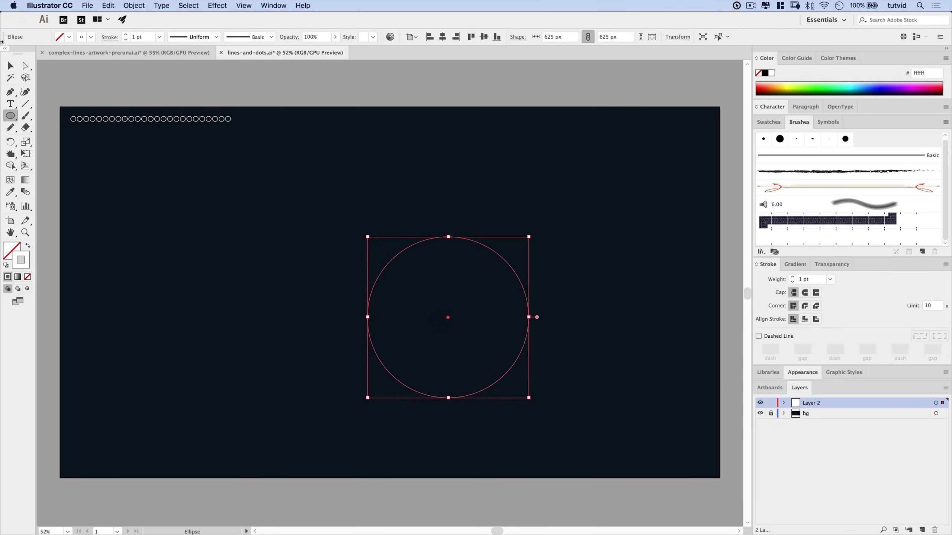
Step: Centre the circle horizontally and vertically on the artboard
key("v")
left_click_drag(493, 251, 433, 228)
left_click(443, 37)
left_click(485, 36)
left_click(509, 236)
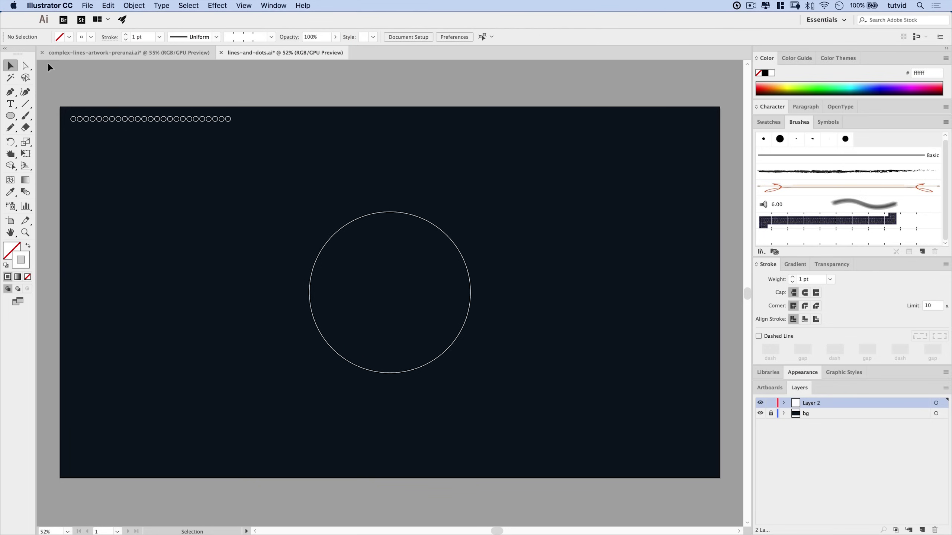
Step: Delete the circle's right anchor point, leaving the left half-arc
left_click_drag(25, 66, 70, 68)
left_click_drag(514, 260, 436, 333)
left_click(494, 298)
left_click_drag(502, 279, 451, 323)
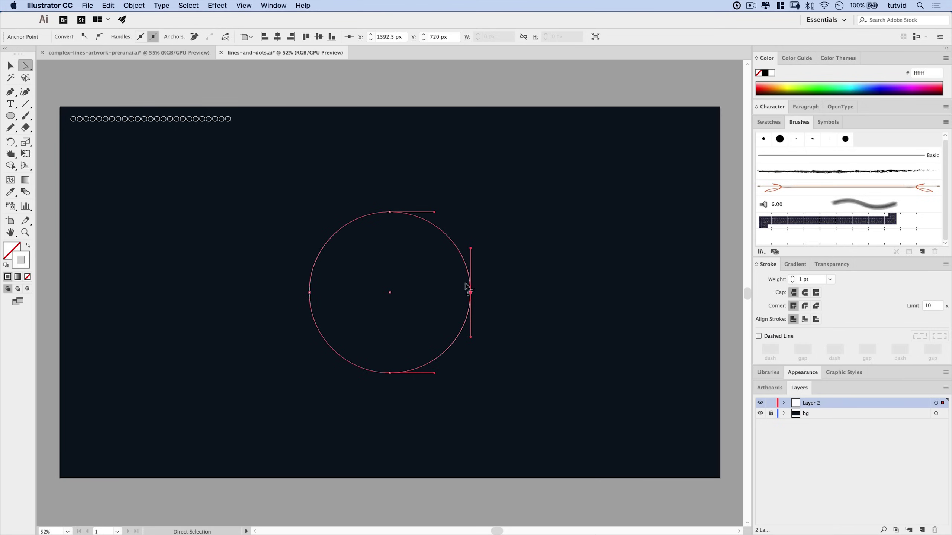
key("Delete")
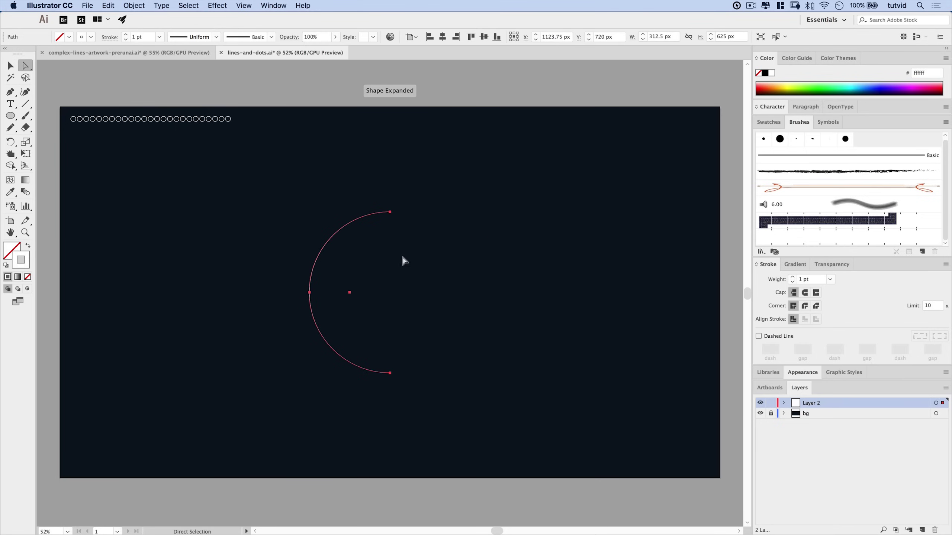
left_click(442, 260)
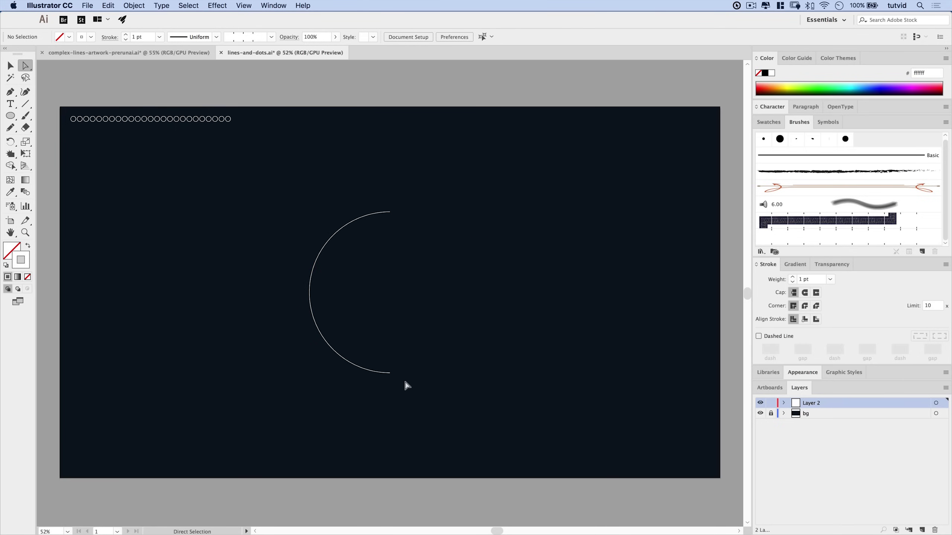
left_click(10, 65)
Step: Make a reflected copy of the half-arc, move it right, then delete it
left_click_drag(304, 202, 382, 299)
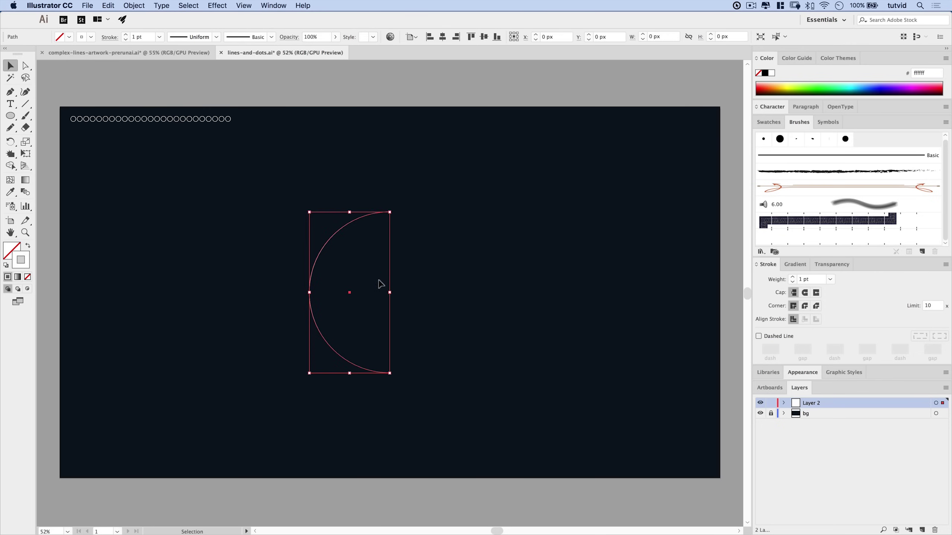
left_click(134, 5)
mouse_move(155, 18)
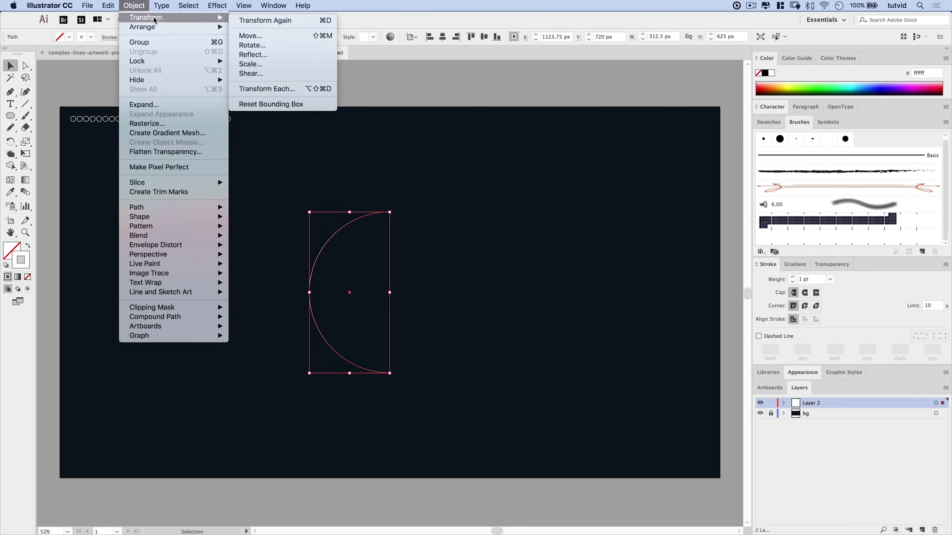
left_click(295, 55)
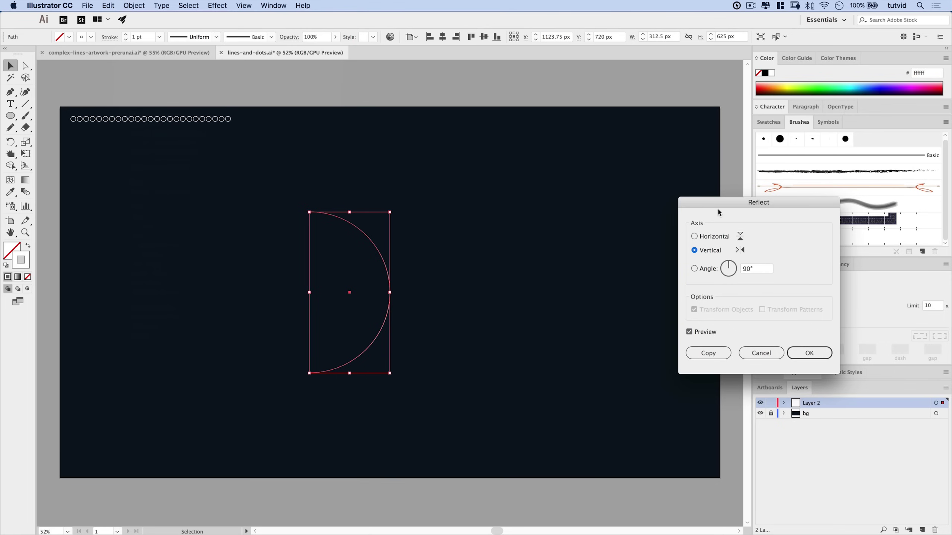
left_click_drag(722, 204, 530, 165)
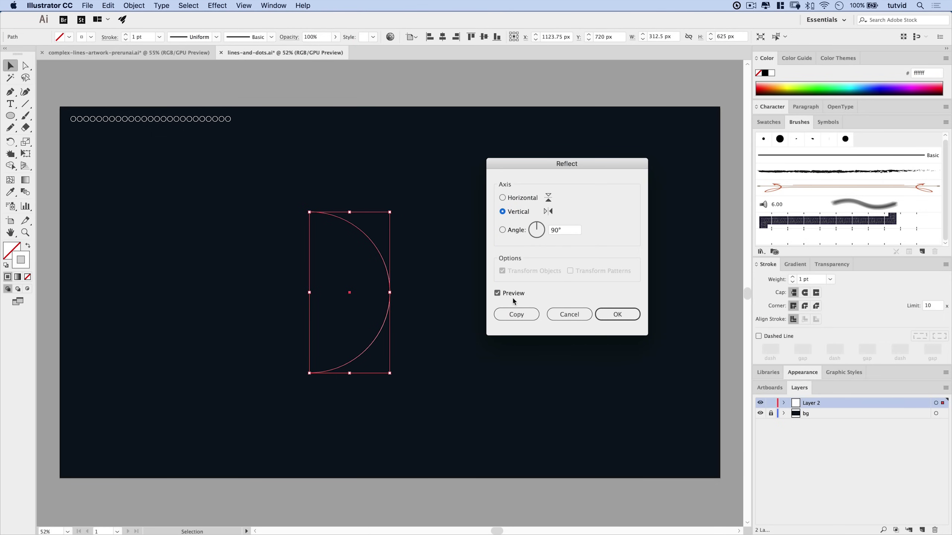
left_click(518, 316)
left_click(522, 317)
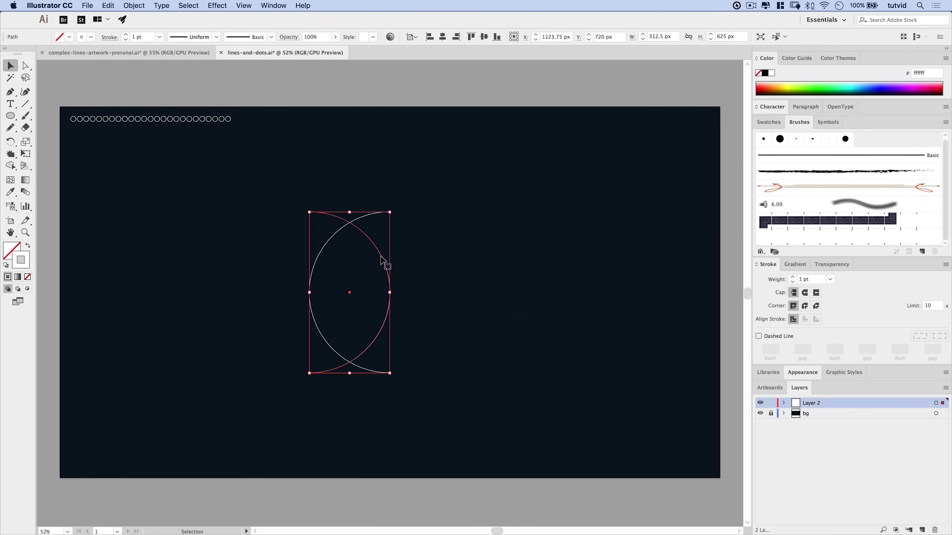
left_click_drag(381, 259, 467, 272)
left_click(456, 270)
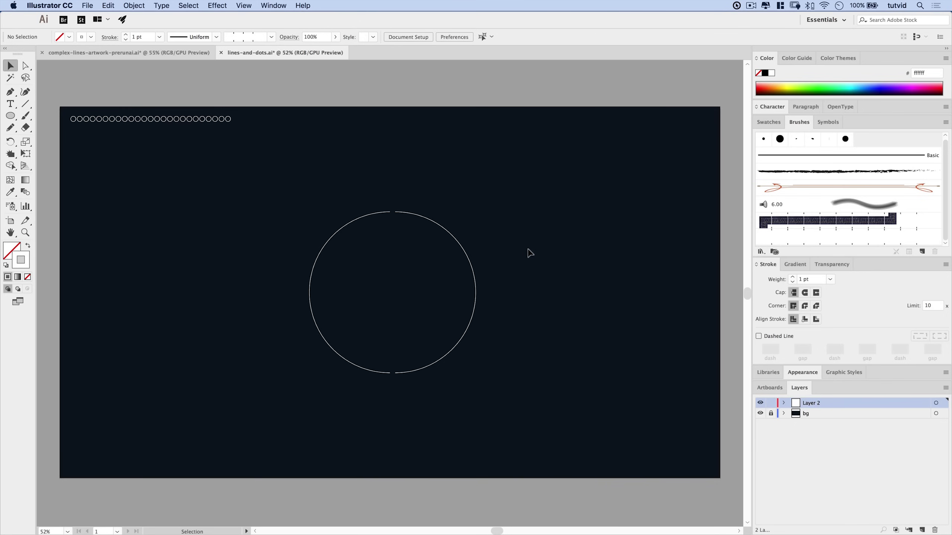
left_click_drag(515, 209, 430, 376)
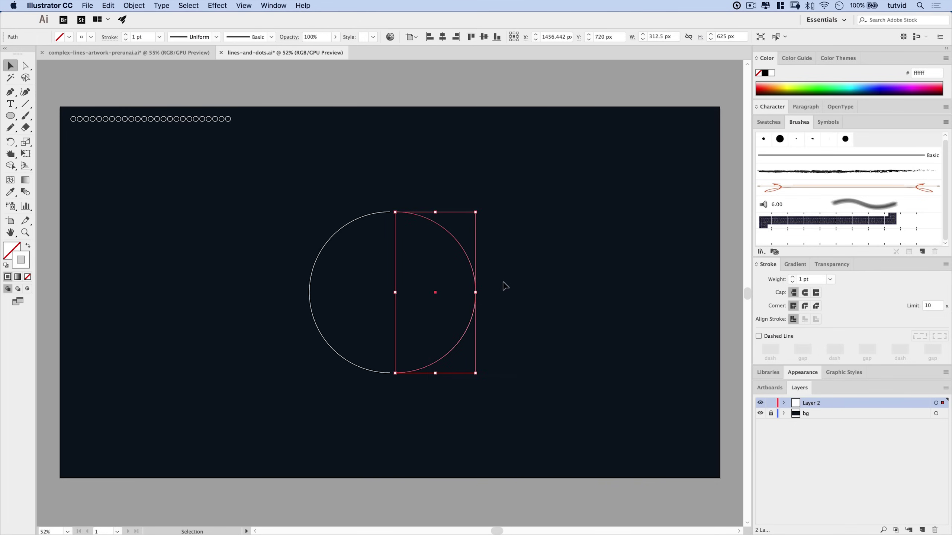
key("Delete")
Step: Apply the circles pattern brush to the left half-arc
left_click_drag(284, 175, 454, 399)
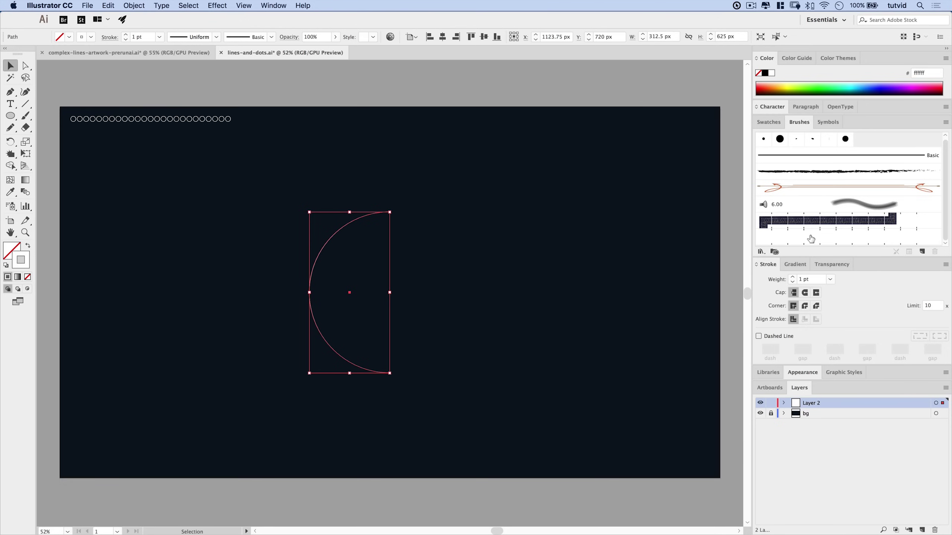
left_click(843, 239)
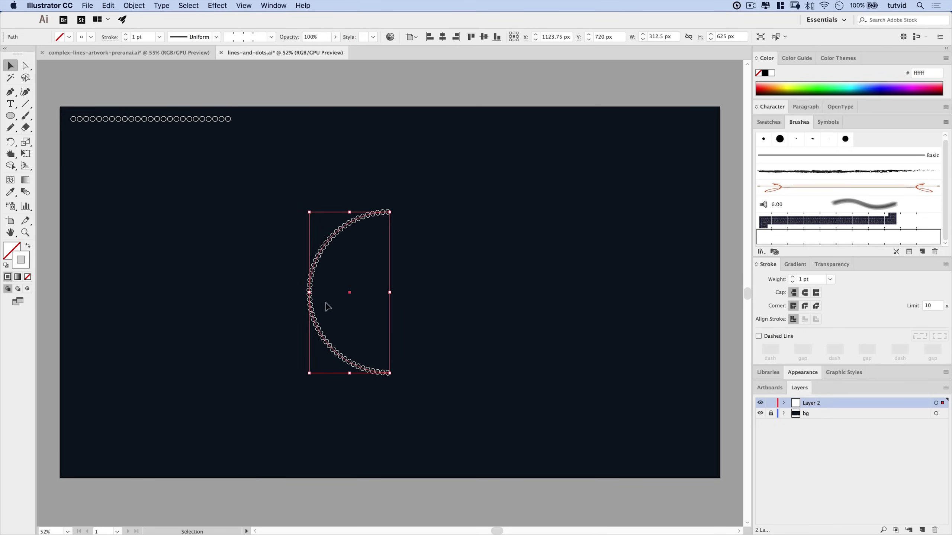
left_click(480, 274)
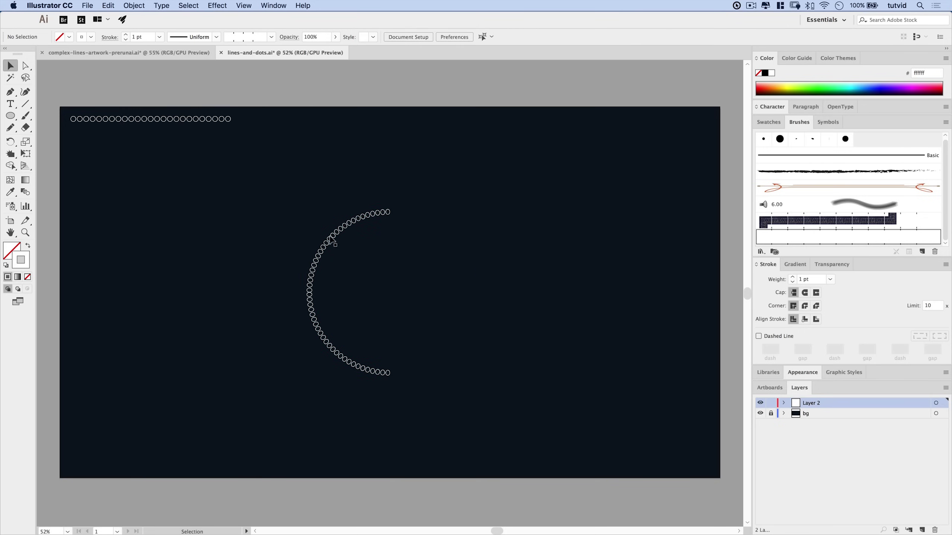
Step: Scale the dotted arc up proportionally, move it down, and centre it vertically
left_click(314, 284)
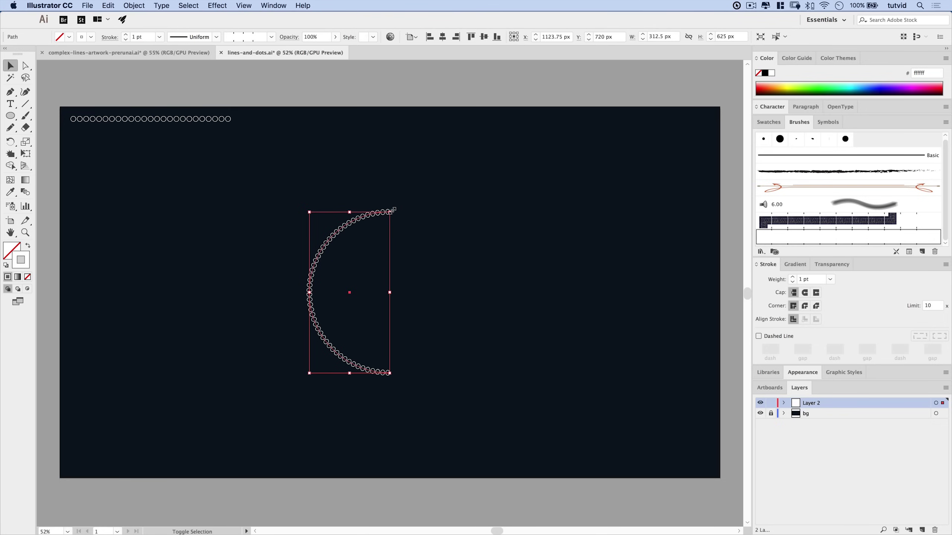
left_click_drag(390, 212, 418, 177)
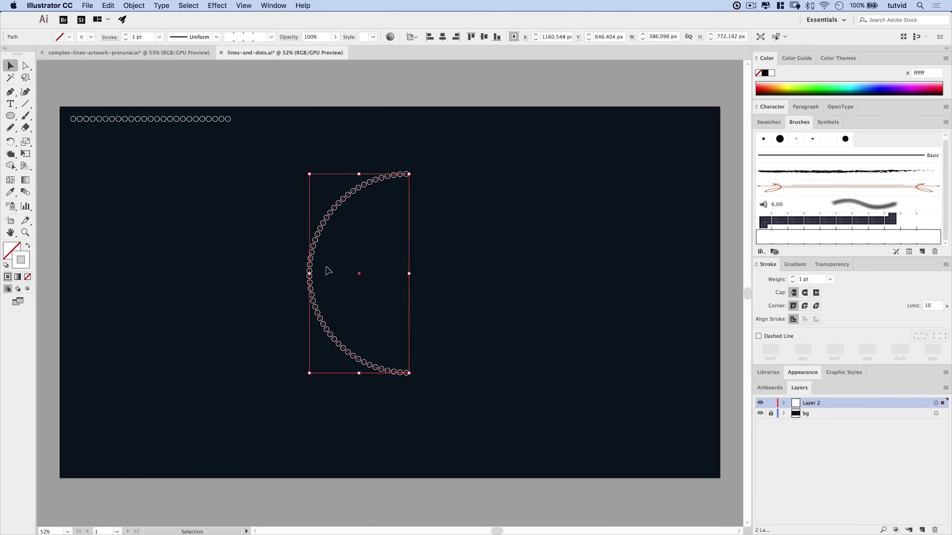
left_click(373, 274)
left_click_drag(315, 251, 319, 276)
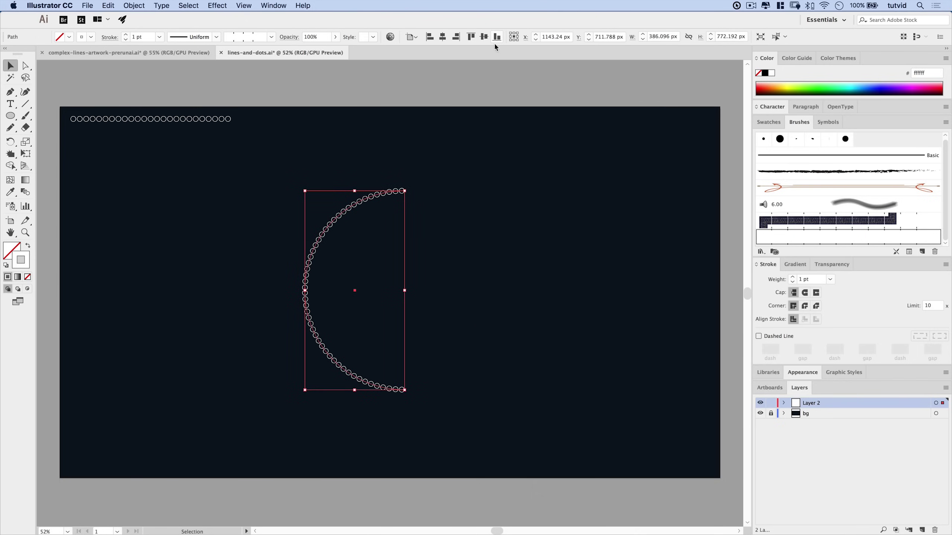
left_click(483, 37)
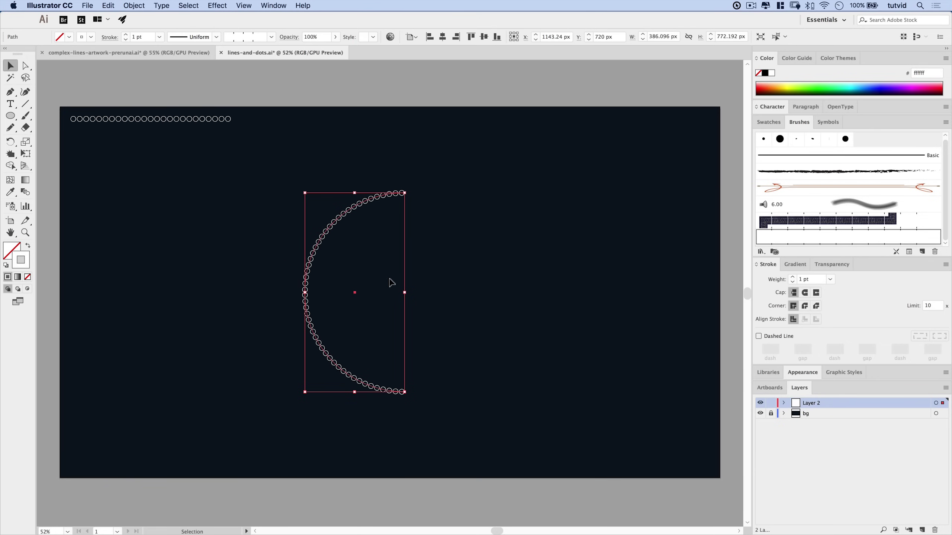
Step: Reflect a copy of the dotted arc and position it on the right to complete the ring
left_click(129, 6)
mouse_move(146, 18)
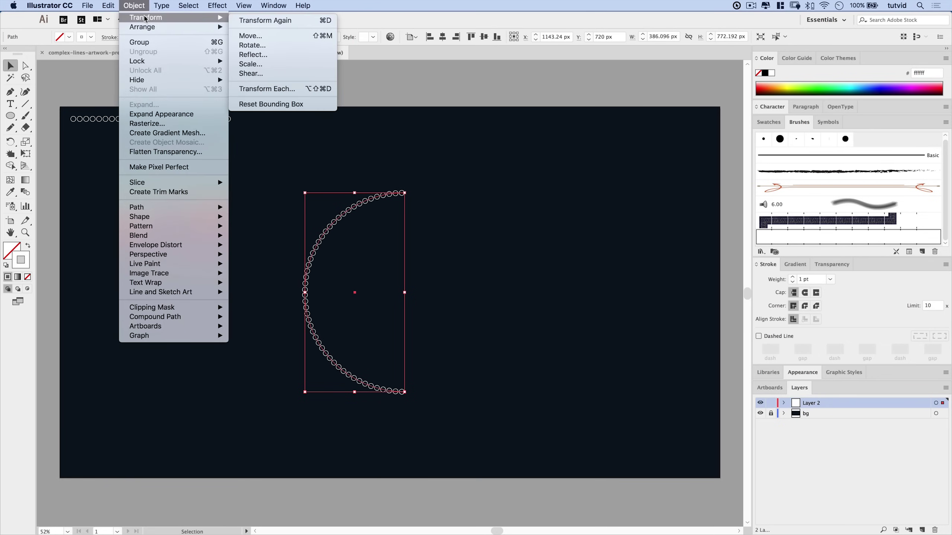
left_click(253, 54)
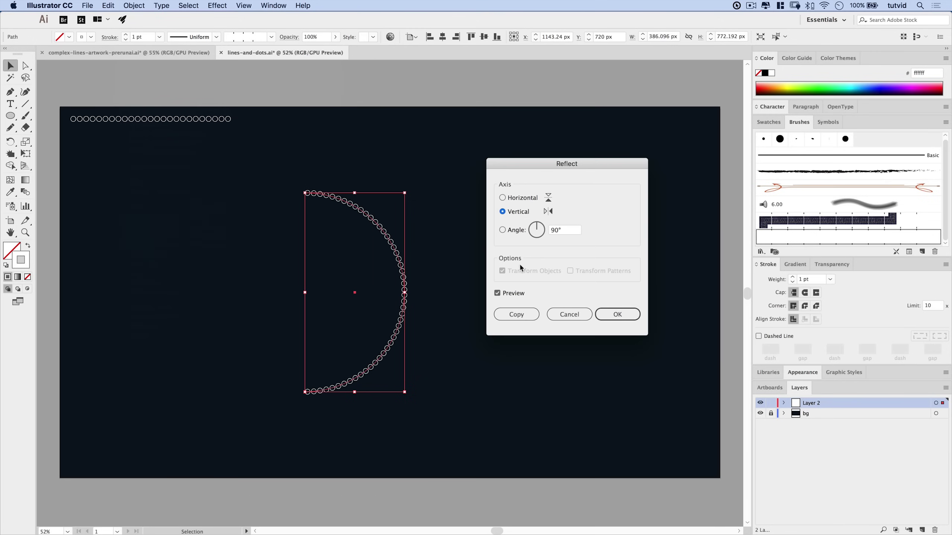
left_click(518, 314)
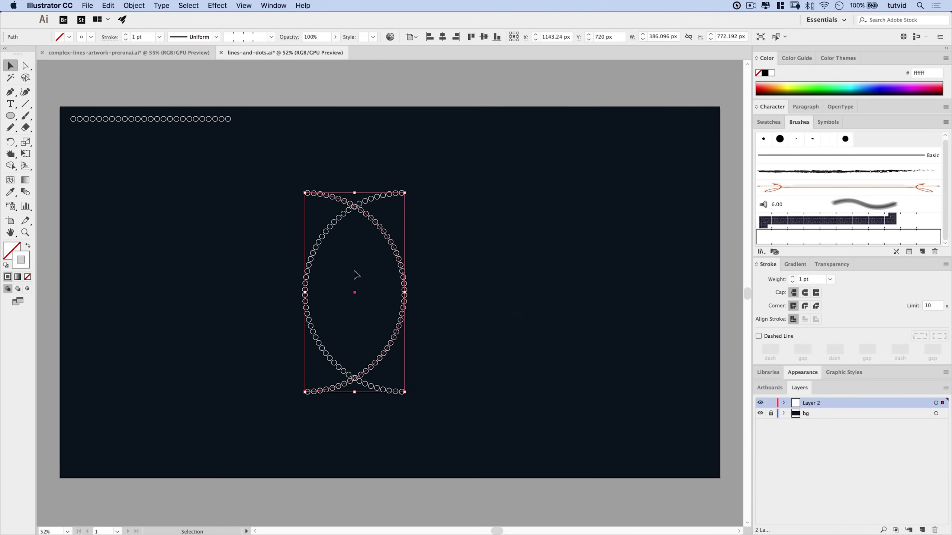
left_click_drag(398, 250, 496, 258)
left_click(578, 241)
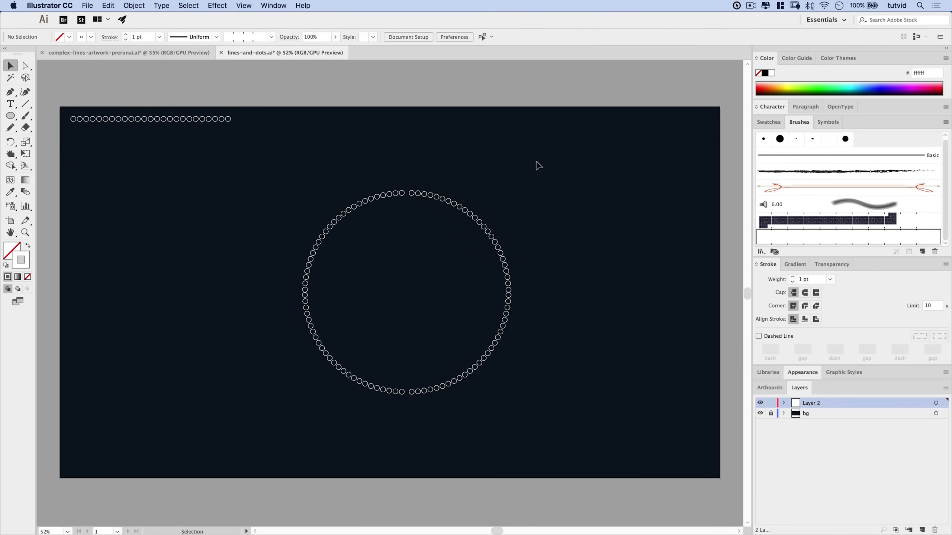
left_click_drag(602, 226, 504, 352)
key("Left")
key("Left")
key("Left")
key("Left")
key("Left")
key("Left")
key("Left")
key("Left")
key("Left")
key("Left")
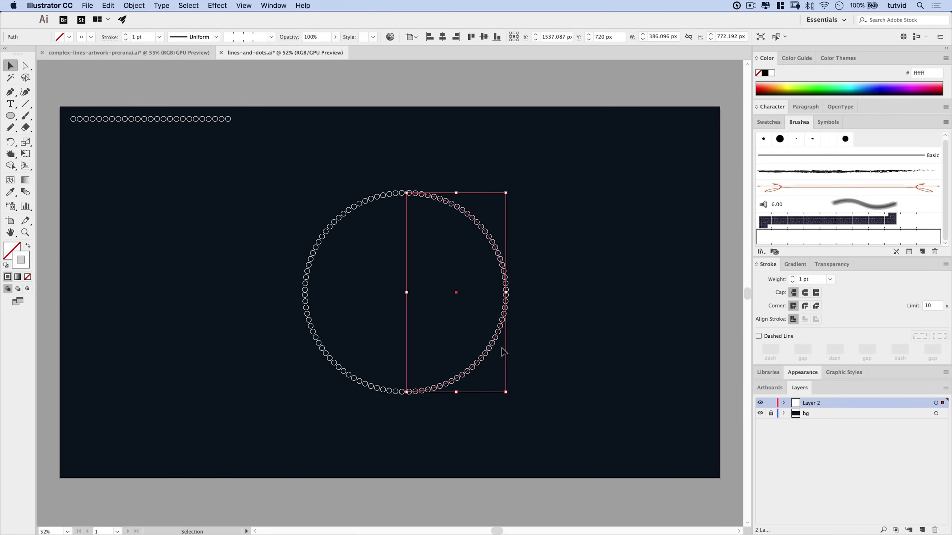
left_click(630, 282)
left_click_drag(584, 232, 464, 315)
left_click(602, 293)
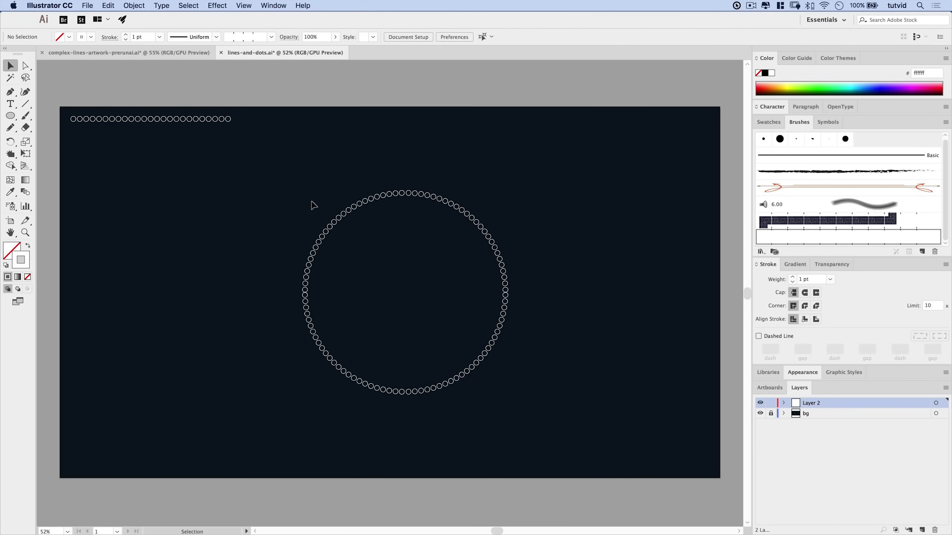
Step: Select the whole ring of dotted circles
left_click_drag(292, 169, 528, 413)
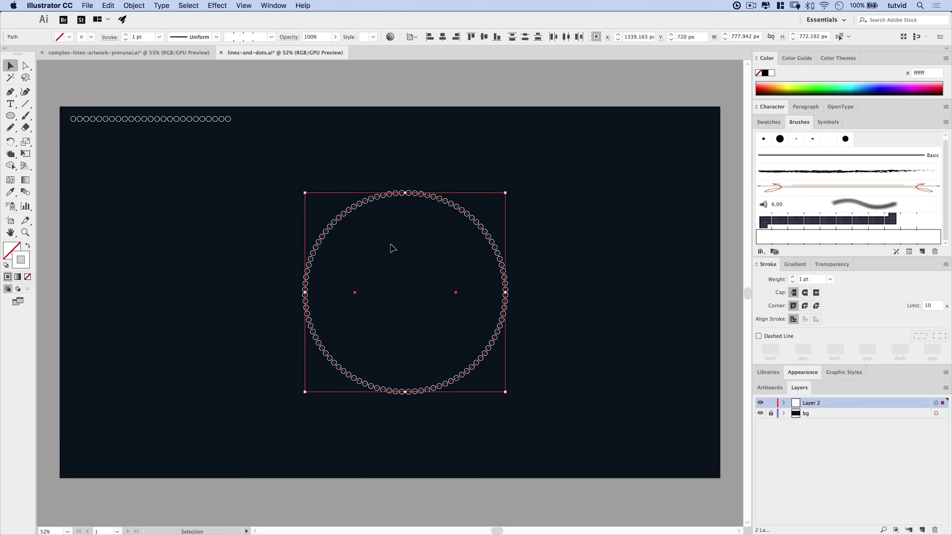
left_click(236, 268)
left_click_drag(287, 193, 374, 263)
left_click(495, 323)
left_click(576, 195)
left_click_drag(576, 195, 273, 346)
left_click(133, 6)
Step: Set Blend Options spacing to Specified Steps with 30 steps
mouse_move(209, 235)
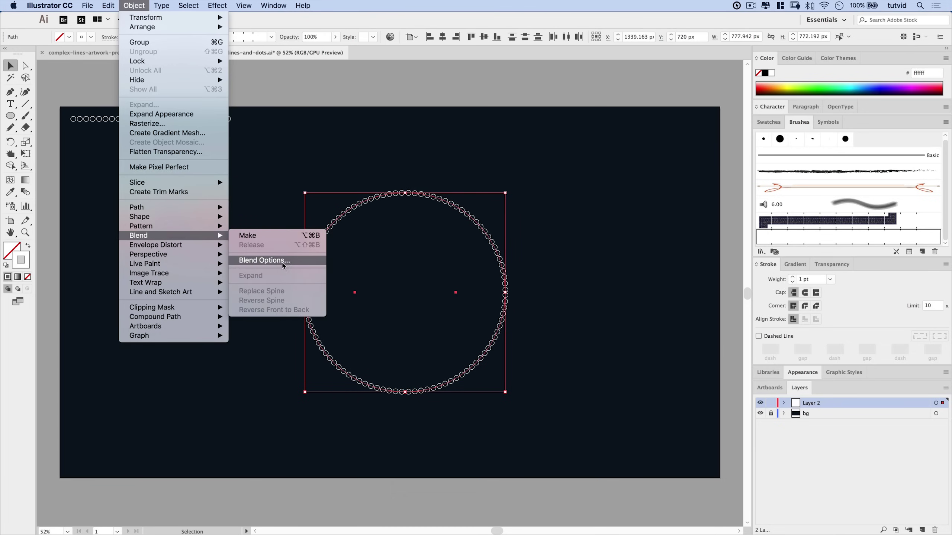
left_click(269, 260)
left_click_drag(318, 341, 414, 256)
left_click(396, 275)
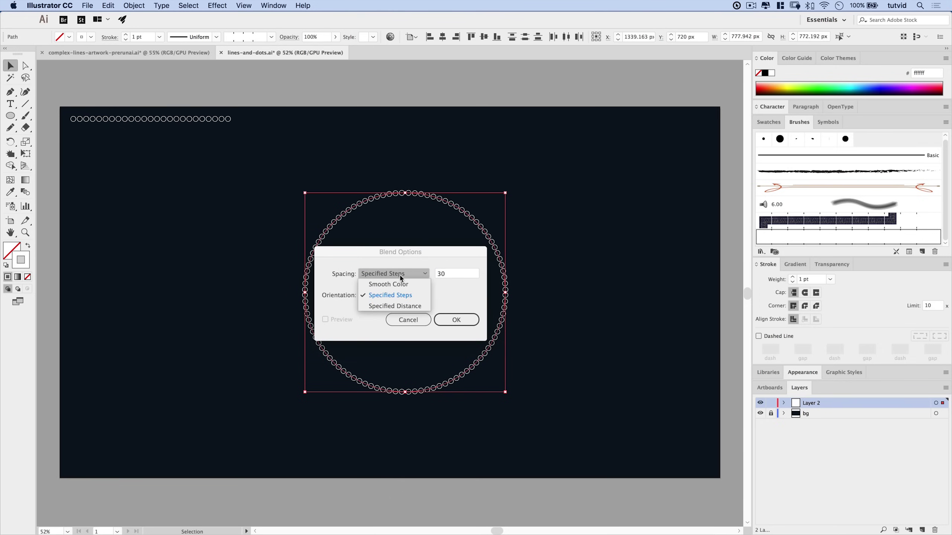
left_click(397, 298)
left_click(451, 273)
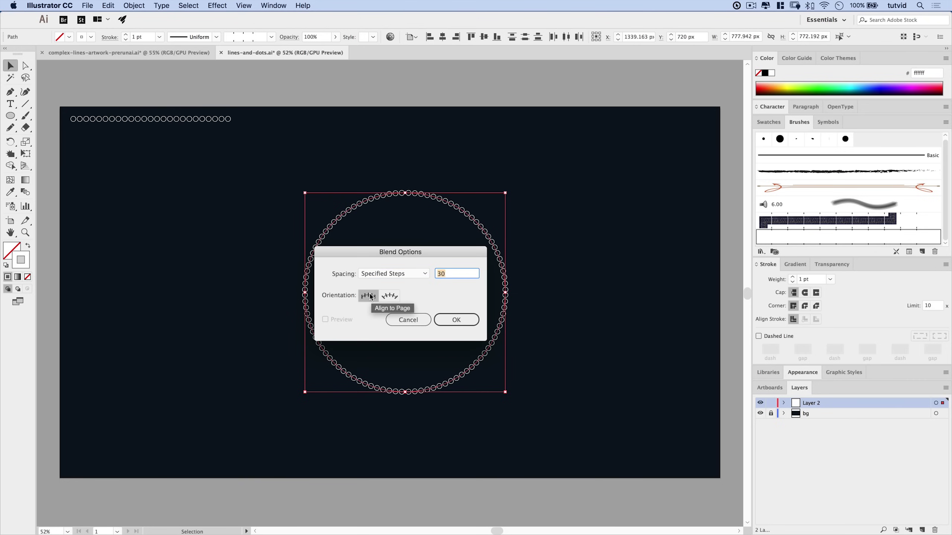
left_click(440, 274)
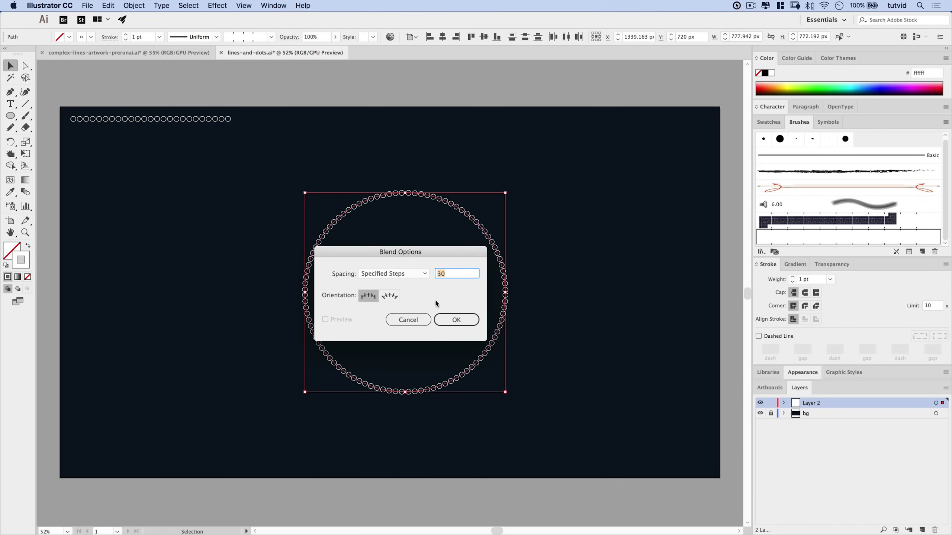
left_click_drag(424, 262, 458, 261)
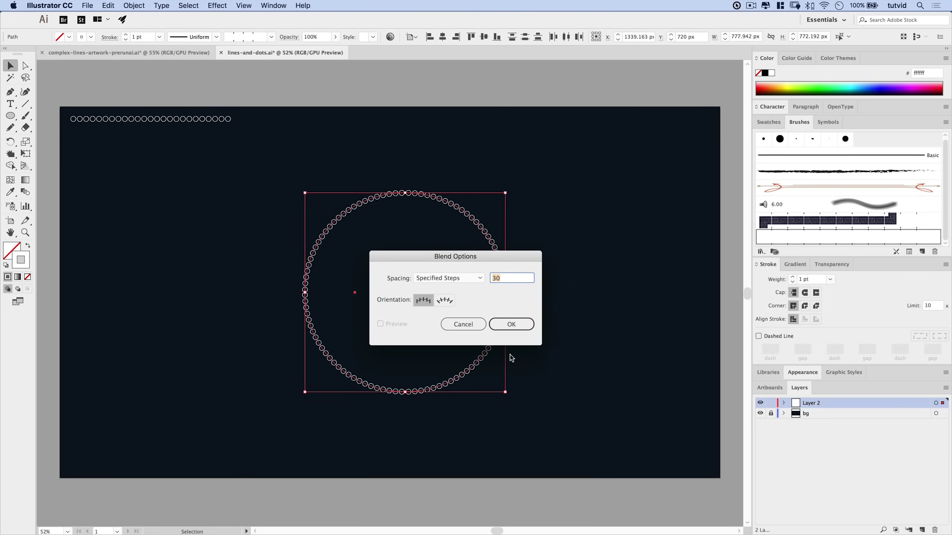
left_click(507, 323)
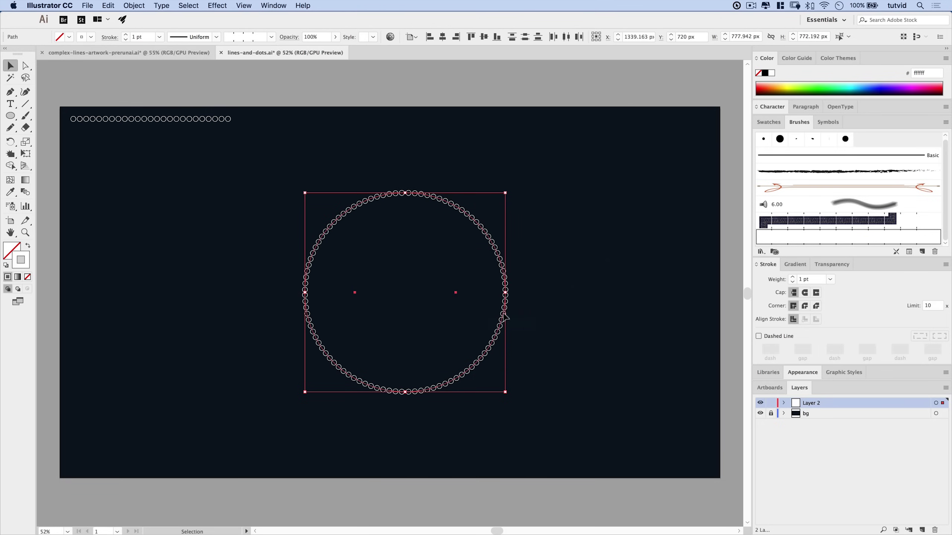
Step: Make a blend from the dotted rings and scale it down
left_click(134, 5)
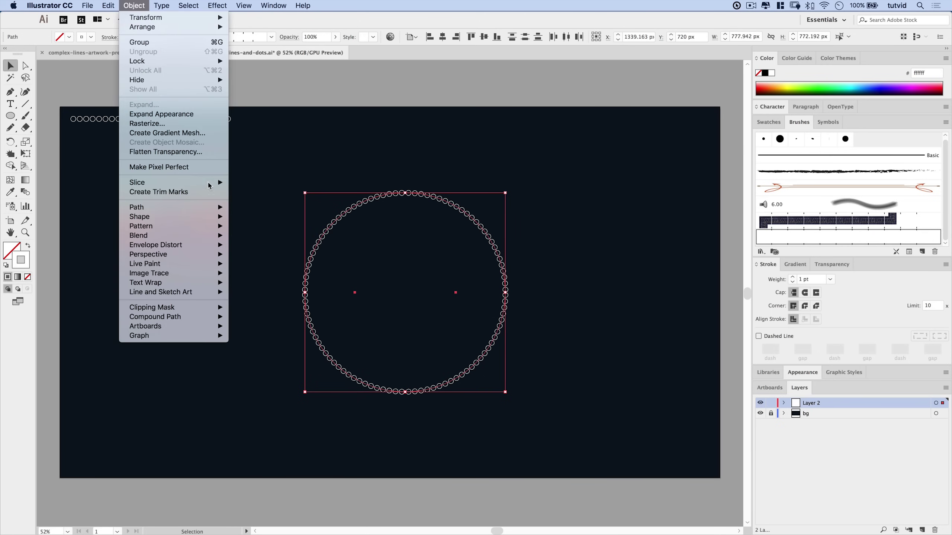
mouse_move(205, 235)
left_click(258, 236)
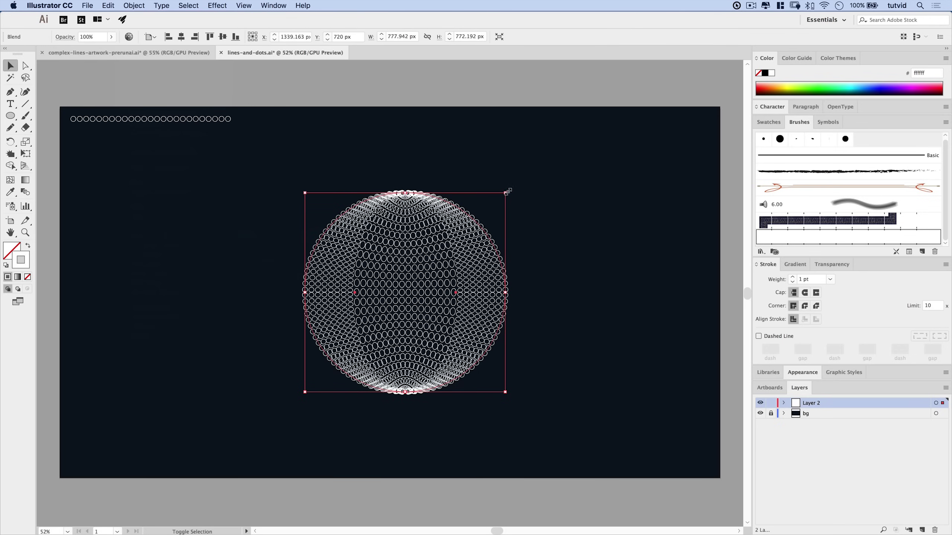
left_click_drag(506, 193, 460, 239)
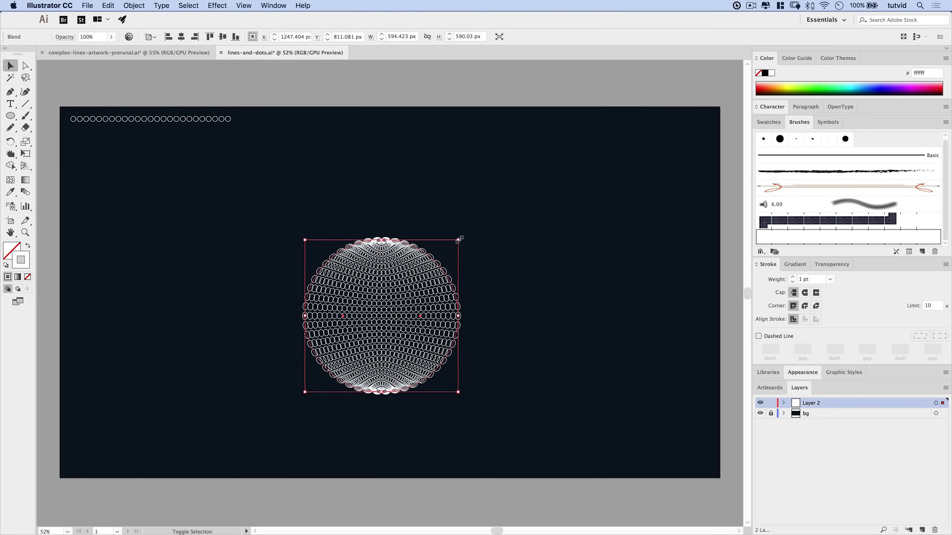
left_click(519, 313)
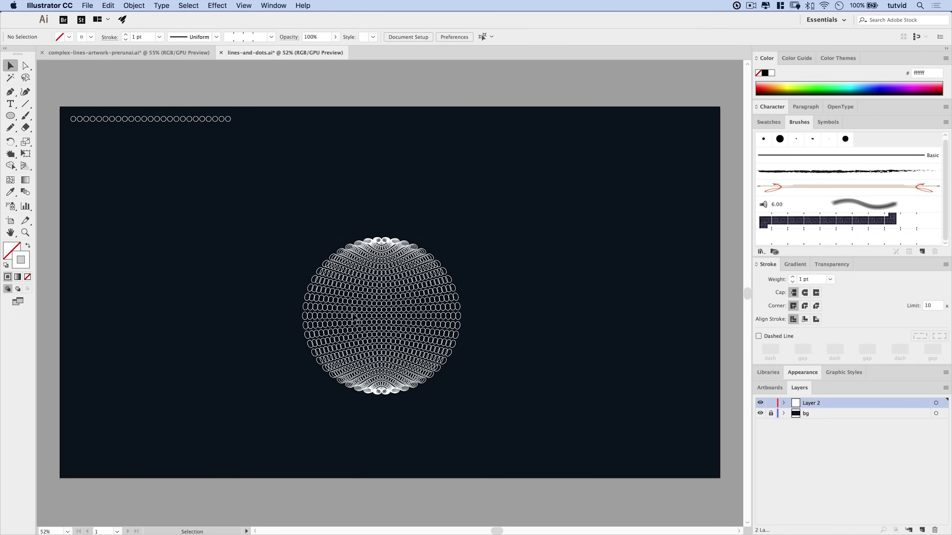
left_click_drag(270, 216, 519, 422)
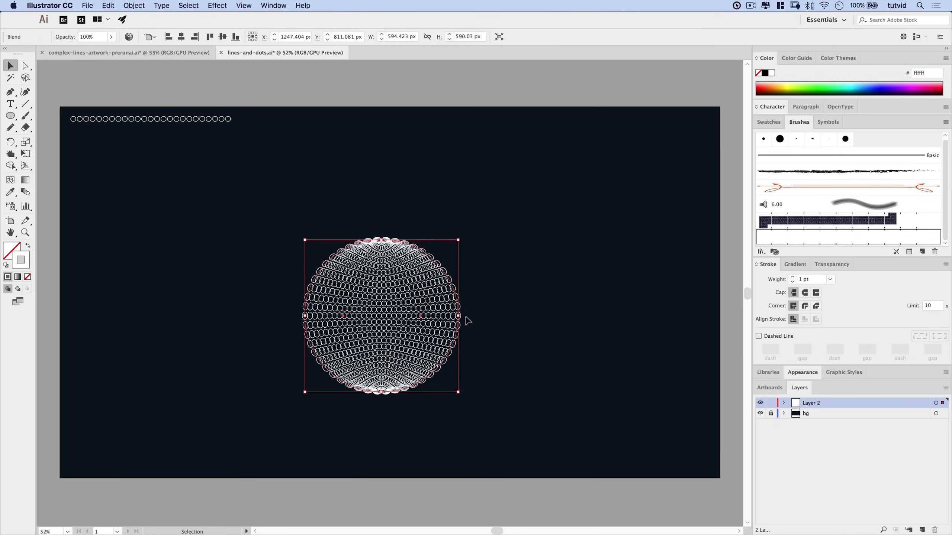
Step: Select the Blend in Layer 2 and hide the top row of small circles
left_click(784, 403)
left_click(819, 414)
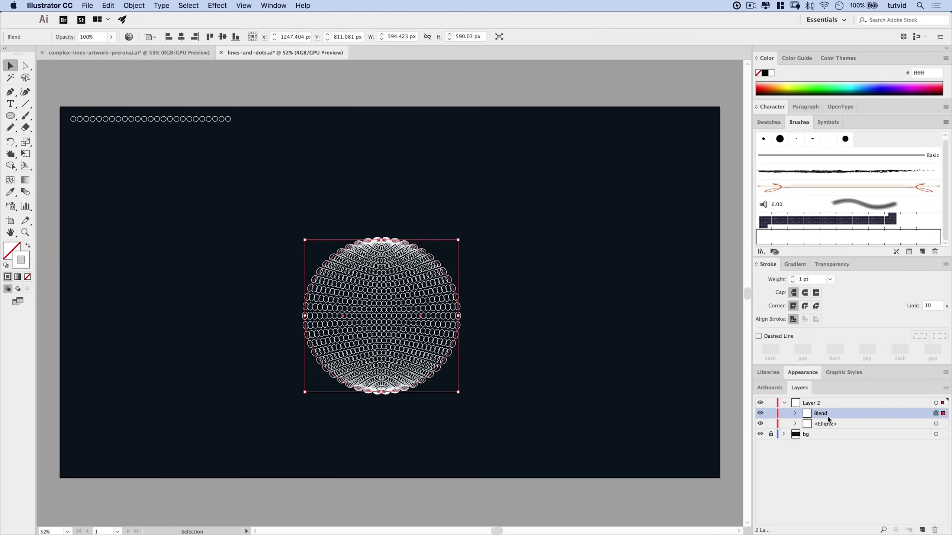
left_click(760, 423)
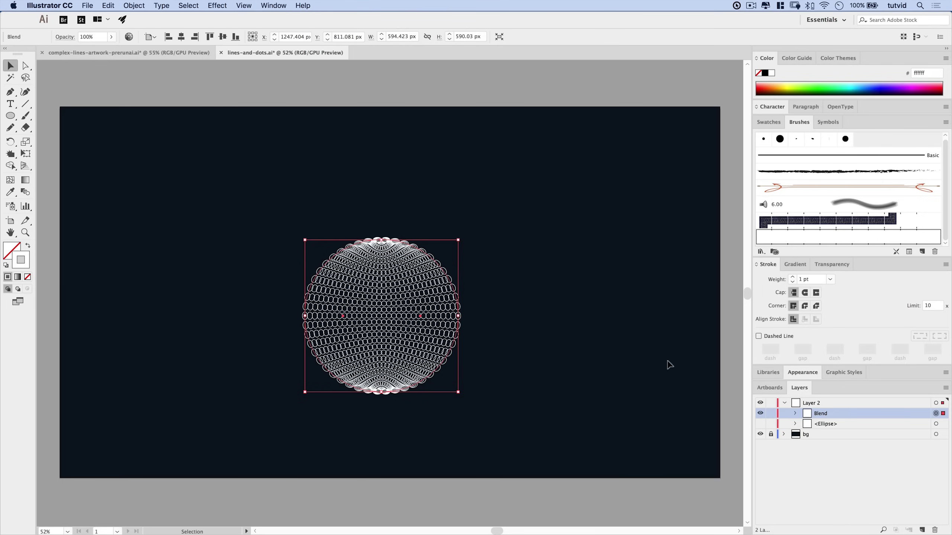
left_click(135, 5)
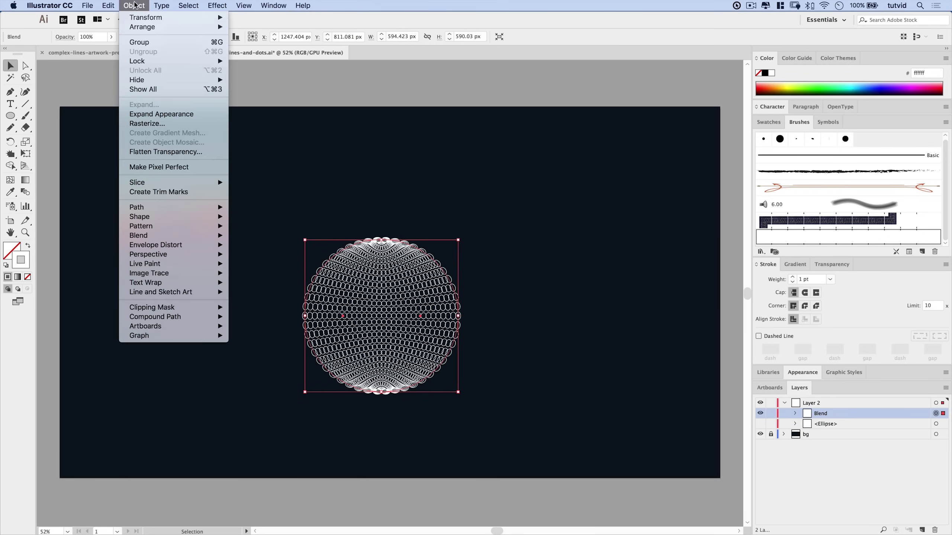
Step: Expand the blended sphere's appearance and expand it into an ordinary group of paths
left_click(162, 115)
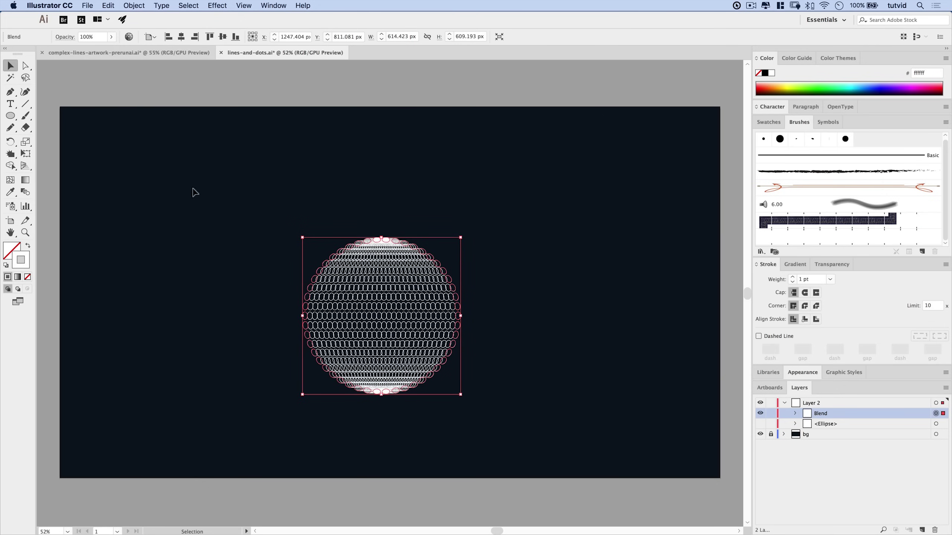
left_click(134, 6)
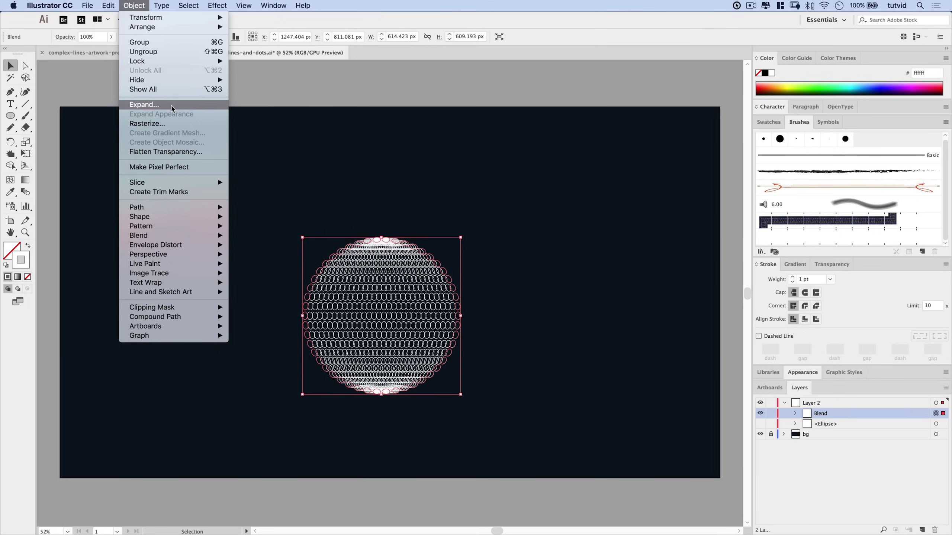
left_click(158, 104)
left_click_drag(116, 128, 197, 128)
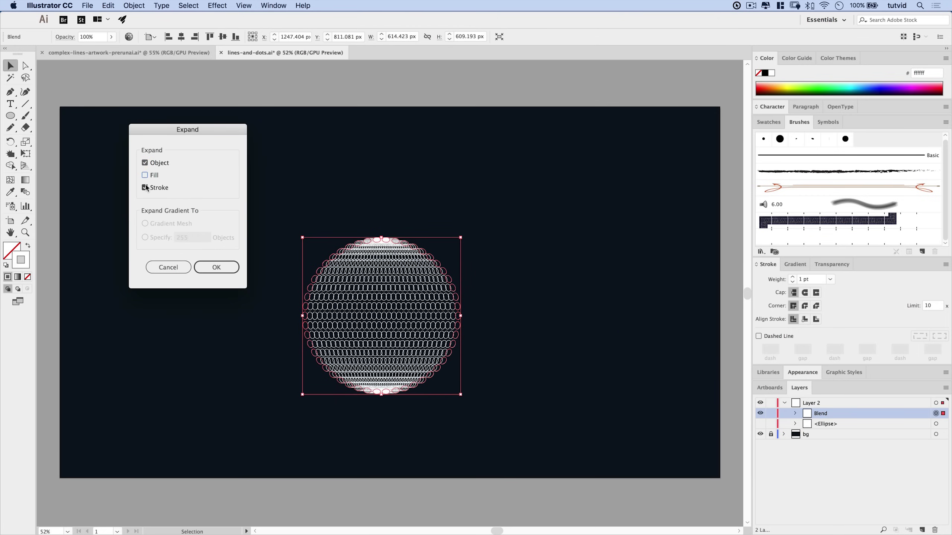
left_click(229, 267)
left_click(795, 413)
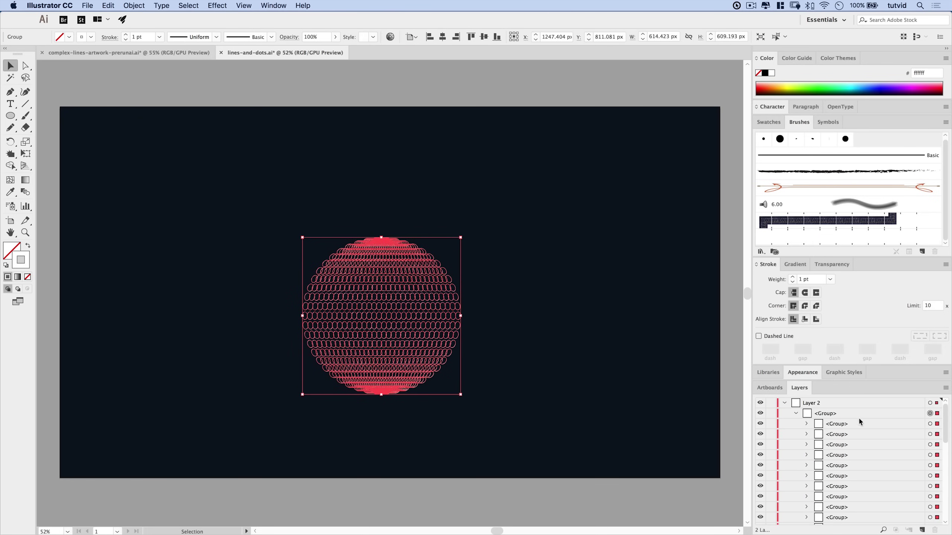
left_click(796, 413)
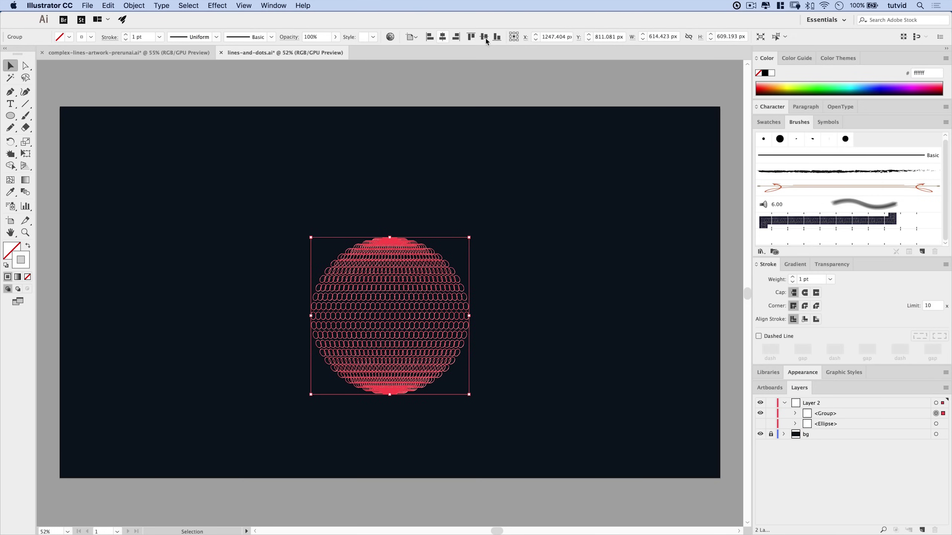
Step: Centre the sphere group on the artboard and set its stroke weight to 0.5 pt
left_click(486, 41)
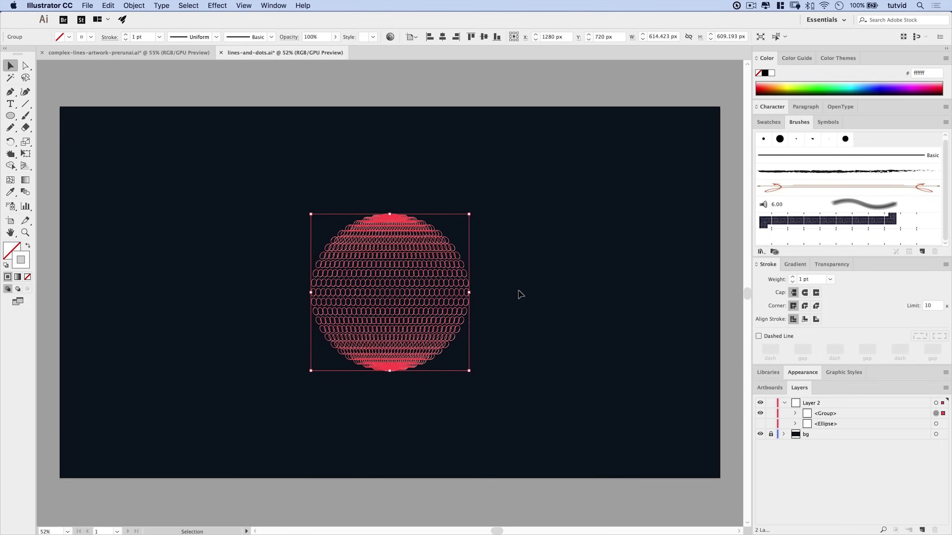
left_click(829, 279)
left_click(846, 301)
left_click(510, 291)
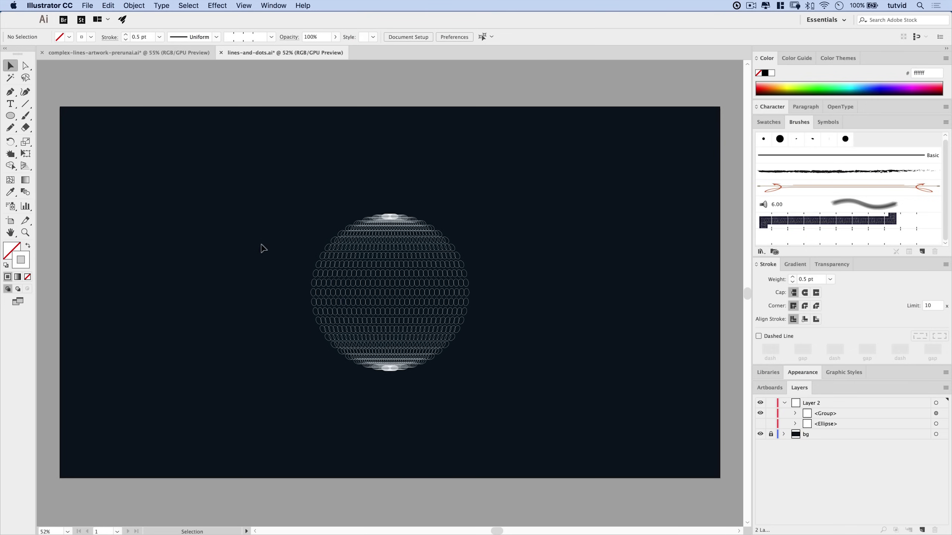
Step: Select the sphere and set up the Crystallize tool with an 800 x 800 px brush
left_click_drag(250, 205, 540, 406)
left_click(10, 153)
left_click_drag(10, 154, 45, 159)
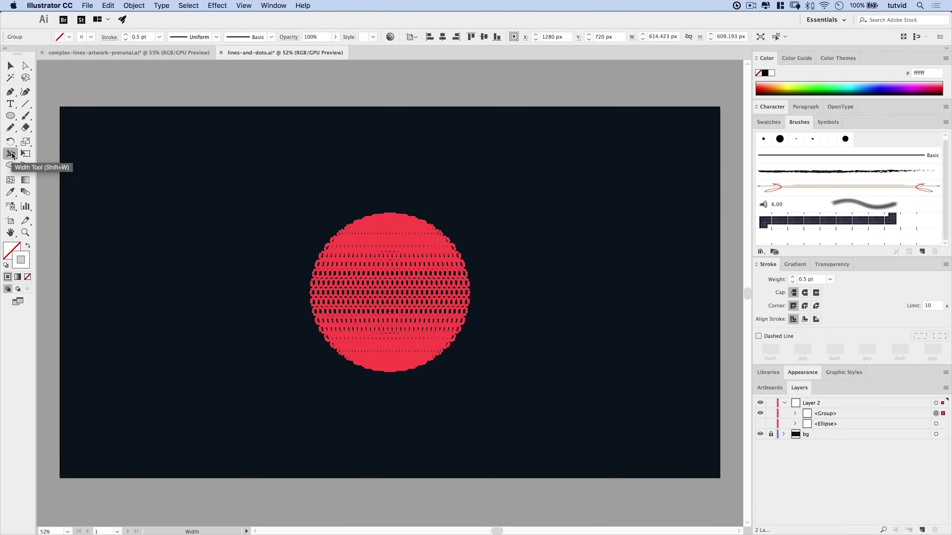
left_click_drag(11, 157, 63, 212)
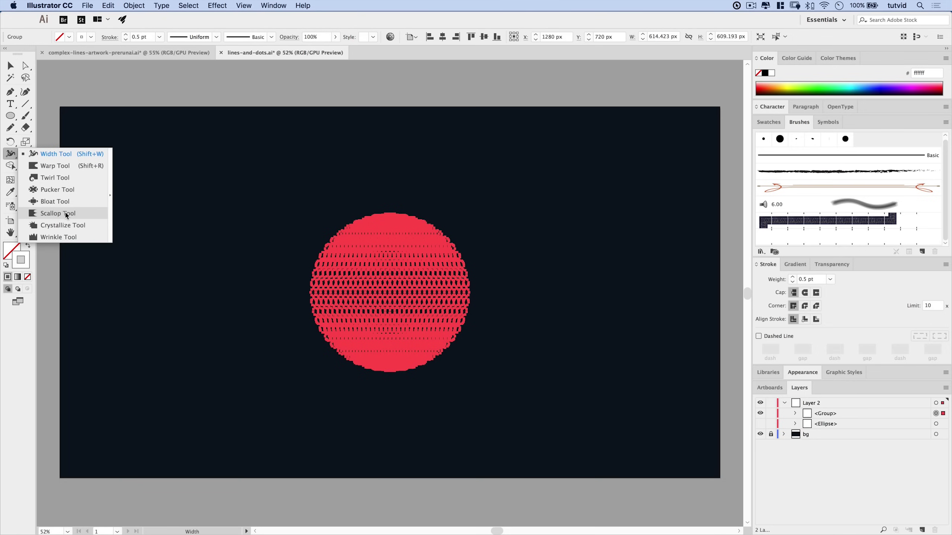
left_click(71, 225)
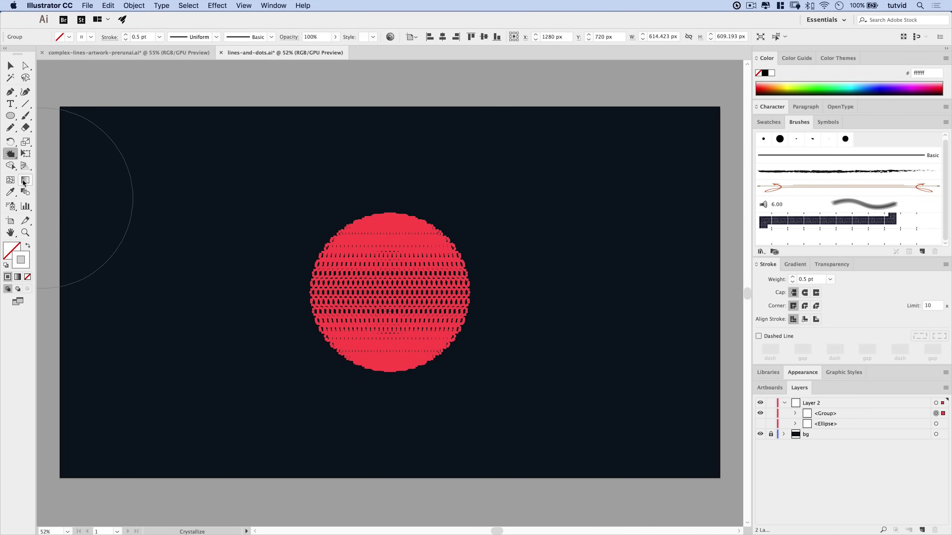
double_click(10, 153)
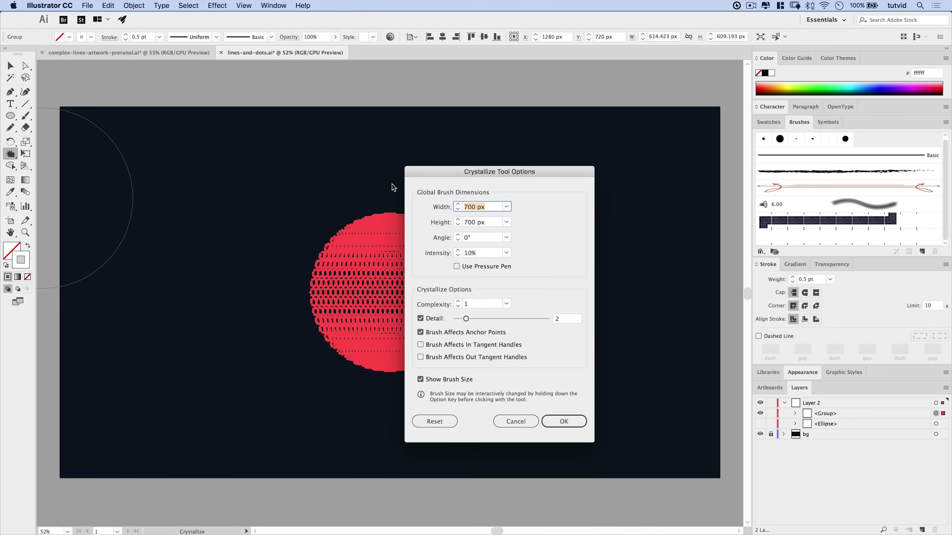
type("800")
key("Tab")
type("800")
key("Tab")
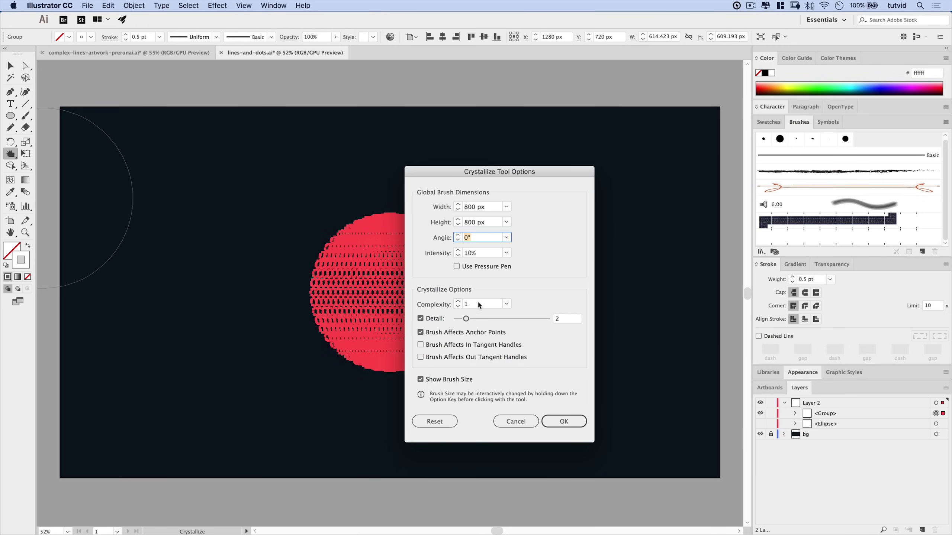
left_click(557, 420)
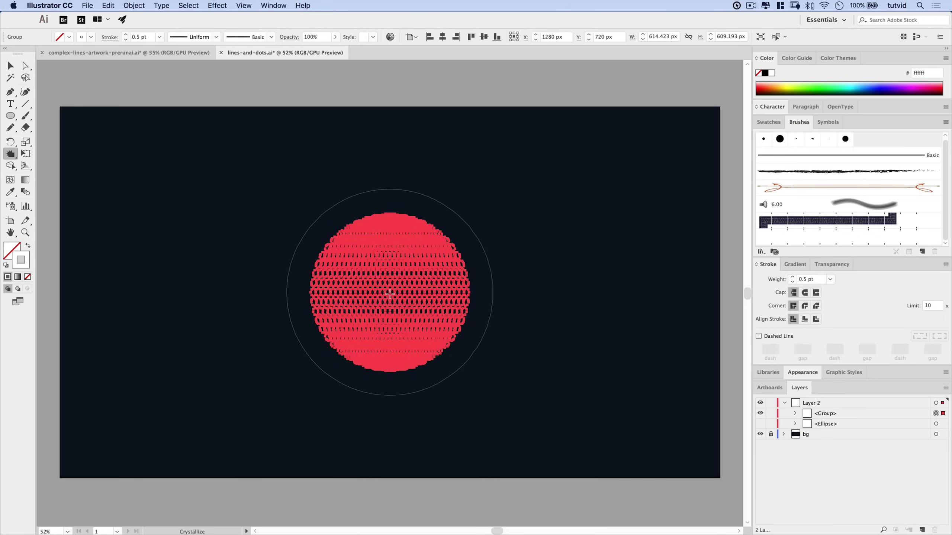
Step: Crystallize the disc from its centre into radiating spikes, then reselect the sphere artwork
left_click_drag(390, 292, 389, 292)
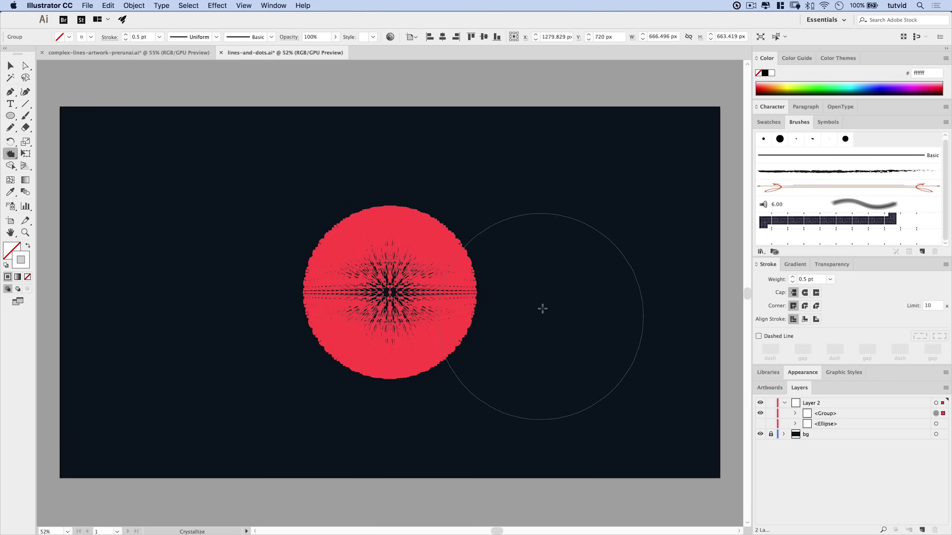
key("v")
left_click(558, 217)
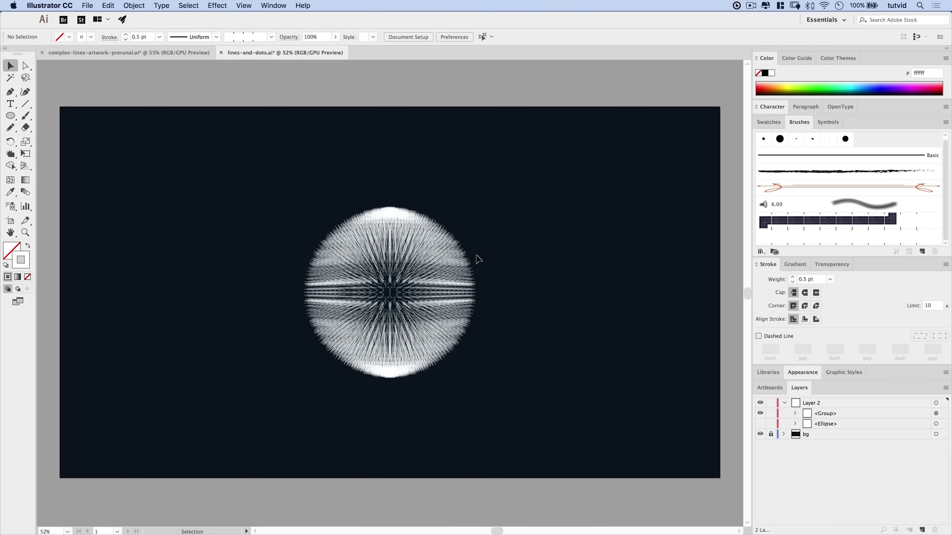
left_click_drag(534, 190, 282, 392)
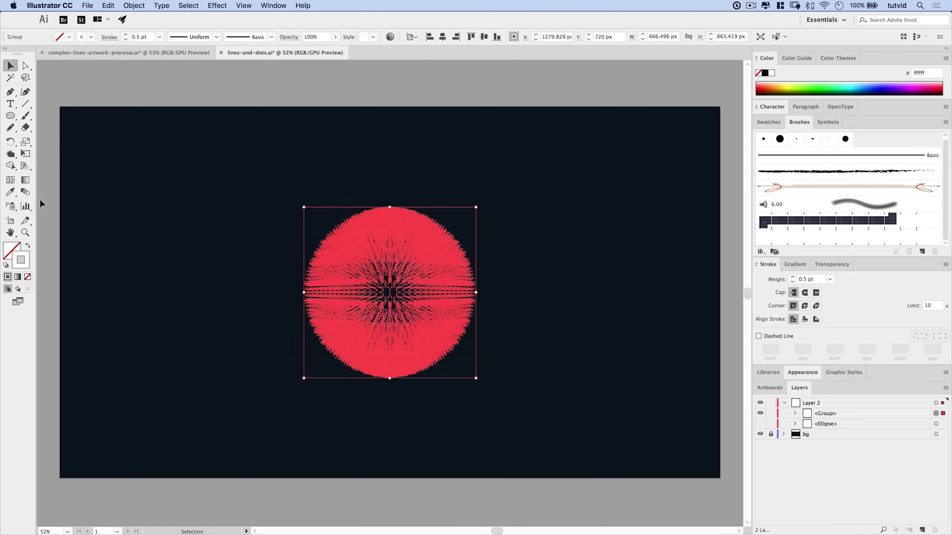
left_click_drag(14, 160, 56, 179)
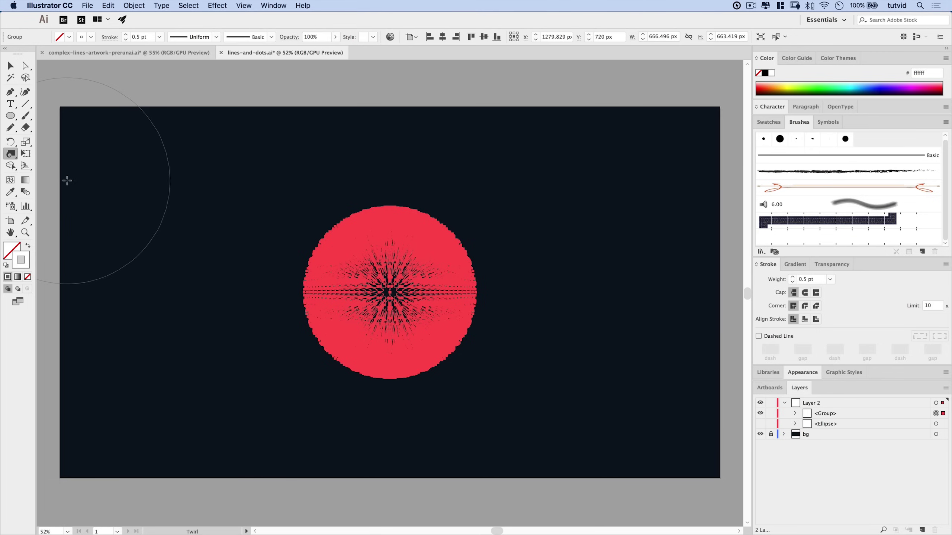
Step: Set the Twirl intensity and hold the 800 px Twirl brush on the disc's centre
double_click(10, 154)
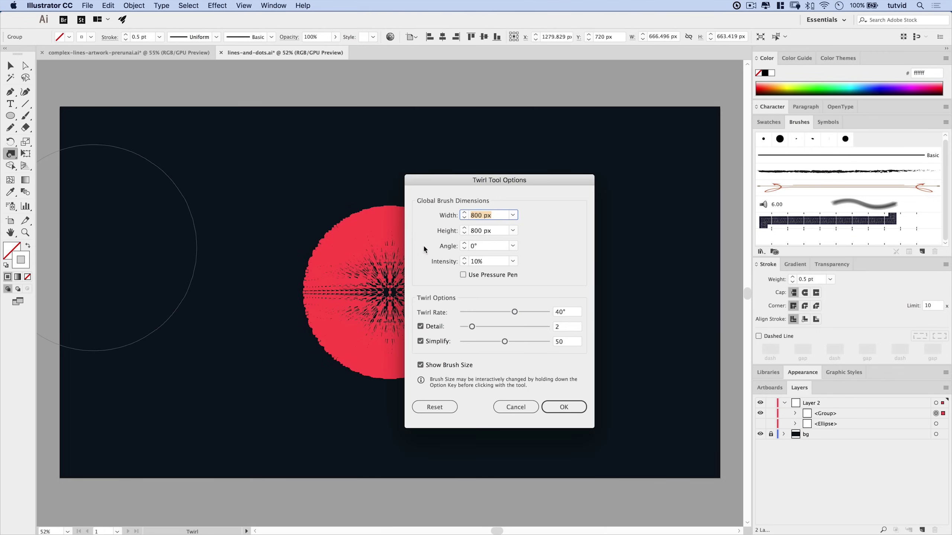
left_click(482, 261)
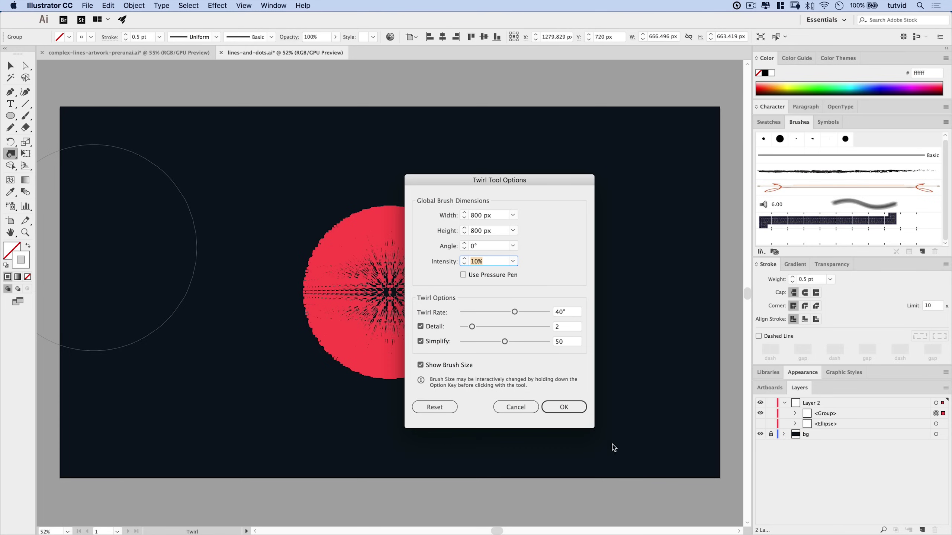
left_click(575, 408)
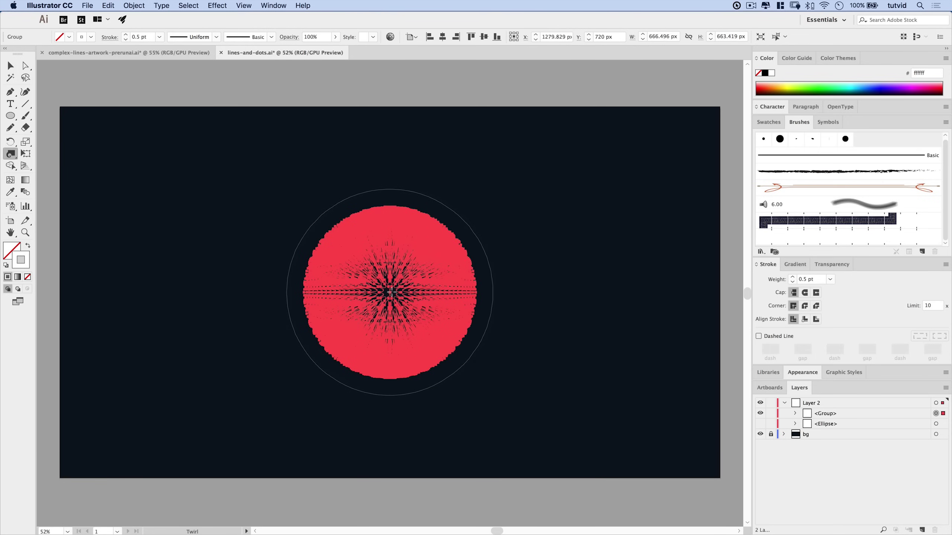
left_click_drag(391, 292, 391, 293)
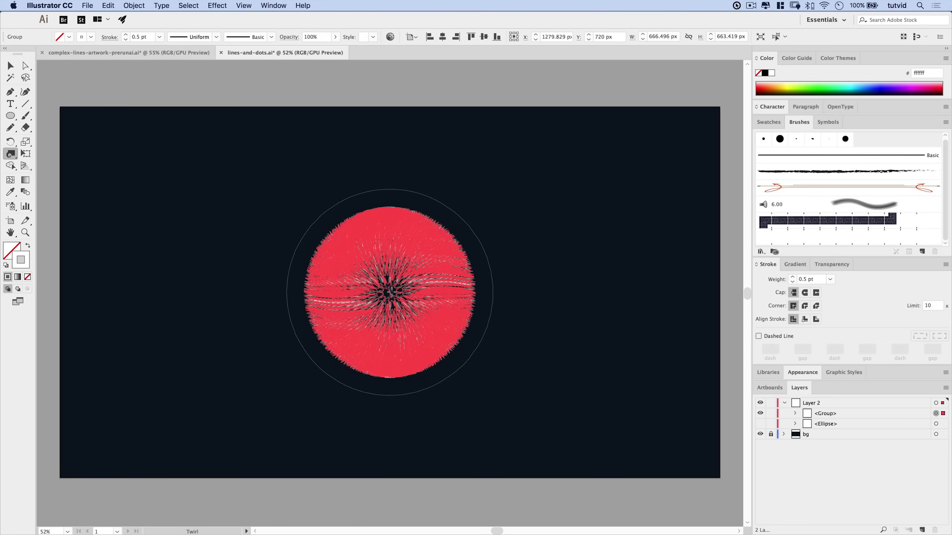
left_click_drag(391, 292, 390, 292)
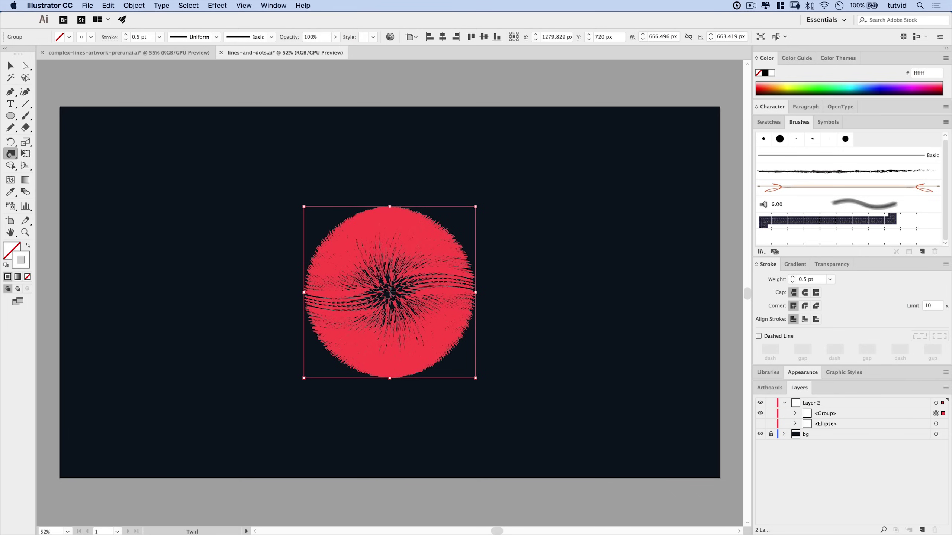
Step: Undo the twirl, bloat the disc's centre twice, then reselect the sphere artwork
key("ctrl+z")
left_click(10, 153)
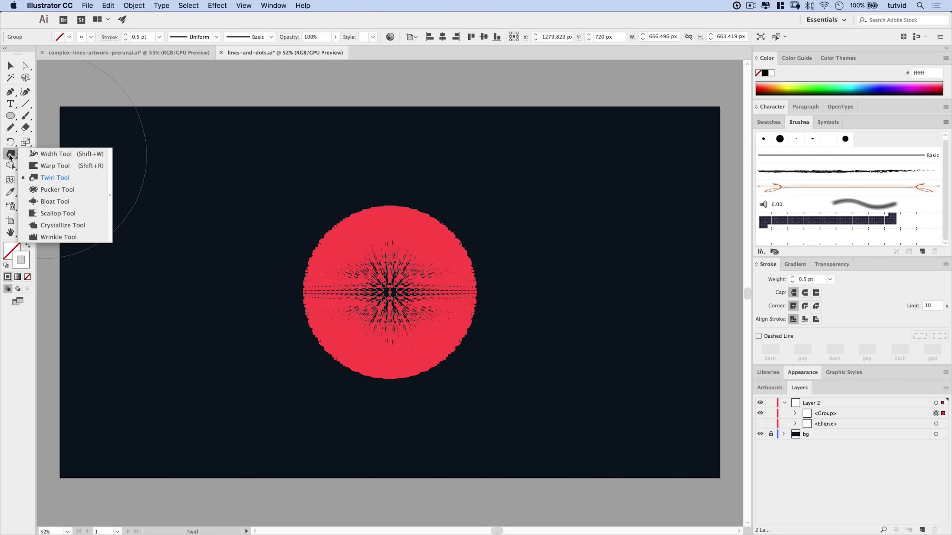
left_click(65, 203)
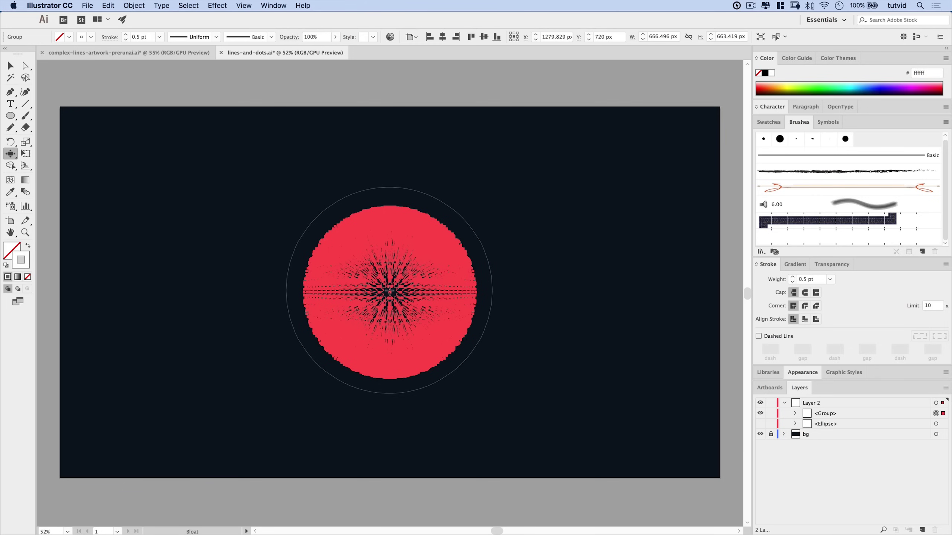
left_click_drag(389, 290, 390, 292)
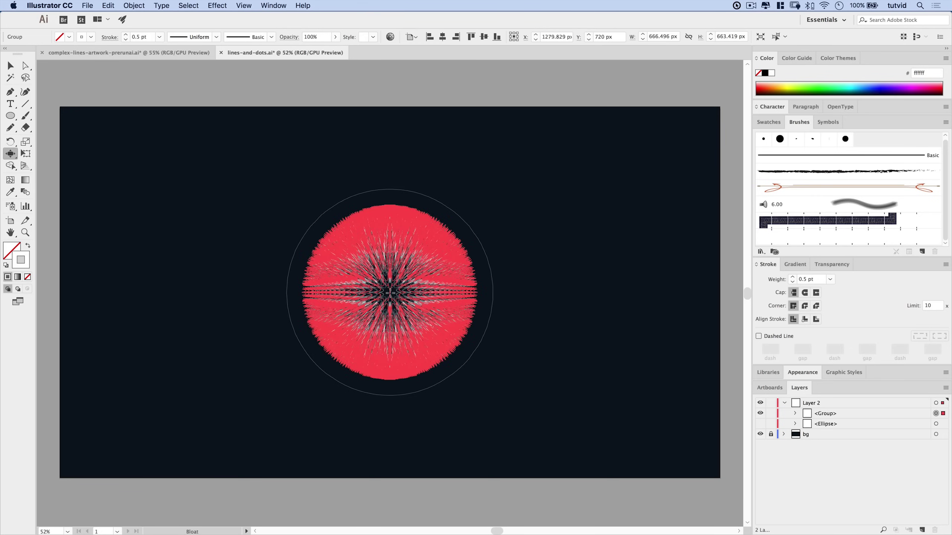
left_click(390, 292)
key("v")
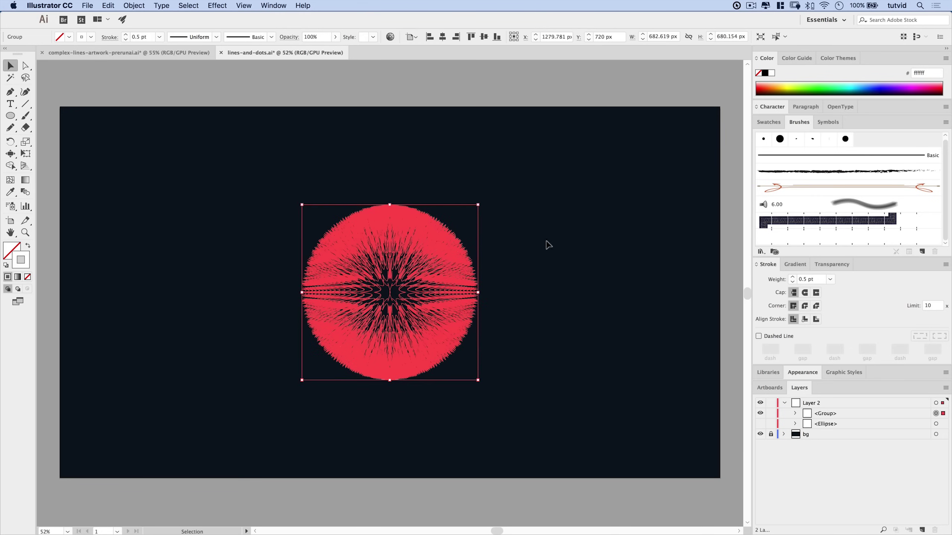
left_click(553, 230)
left_click_drag(257, 176, 526, 405)
Step: Apply a linear gradient to the strands' stroke and make the left stop orange-yellow in HSB
left_click(18, 277)
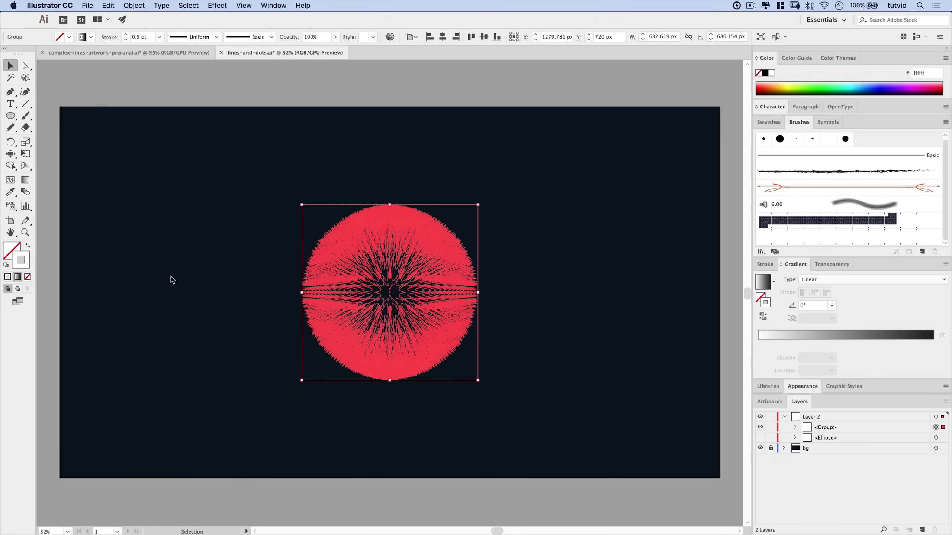
left_click(18, 278)
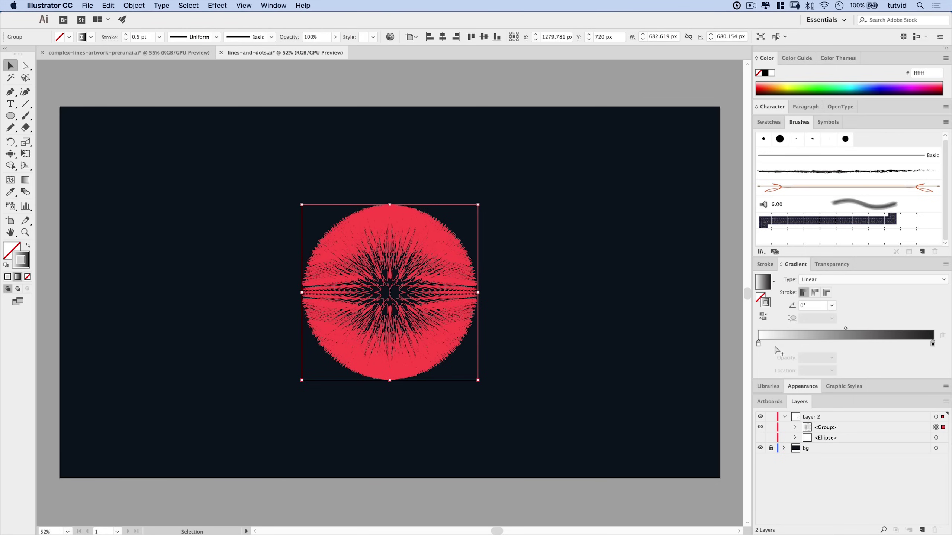
double_click(759, 344)
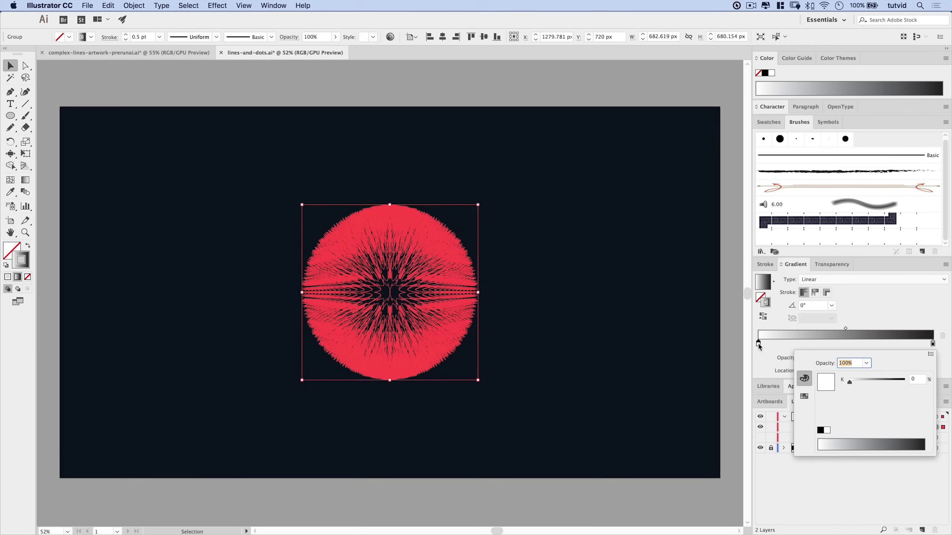
left_click(931, 353)
left_click(871, 362)
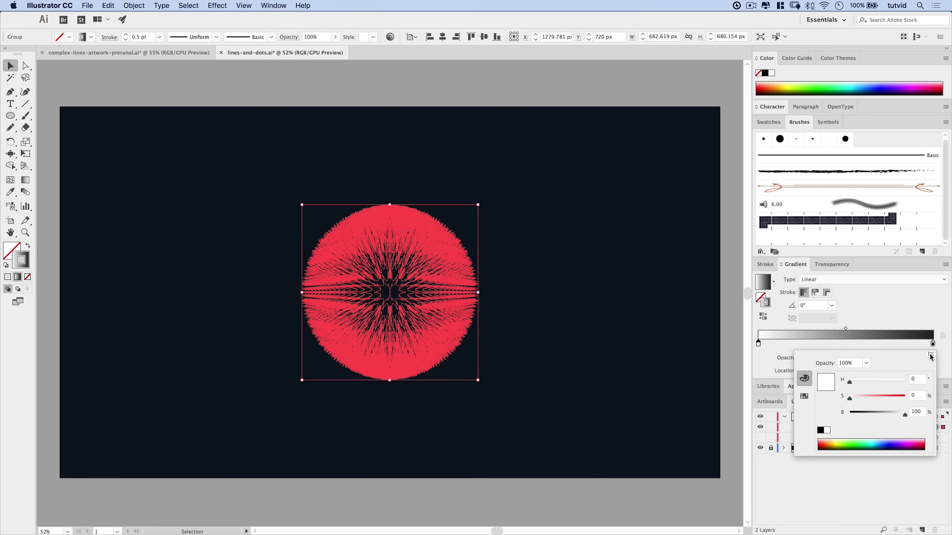
left_click(849, 381)
left_click_drag(849, 381, 906, 398)
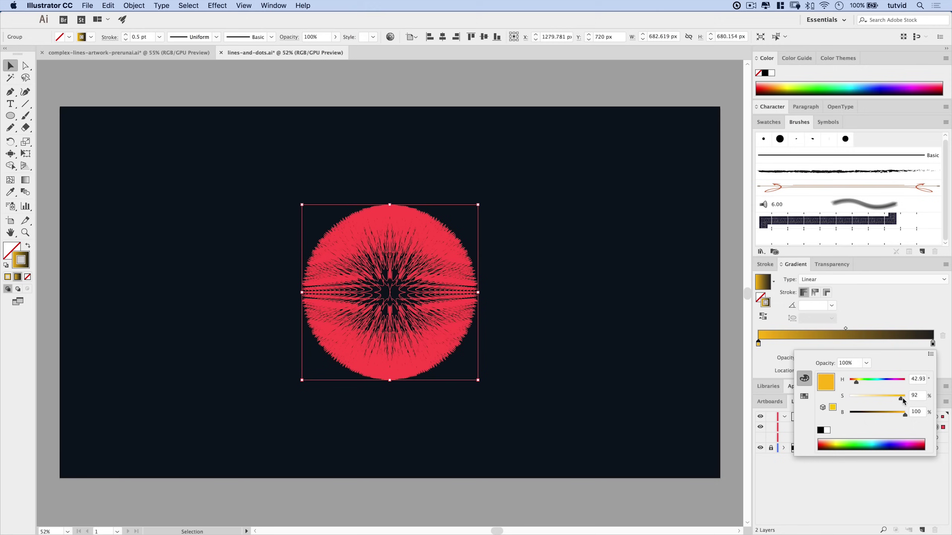
Step: Change the right gradient stop from black to red using HSB values
double_click(933, 344)
left_click(866, 382, "shift")
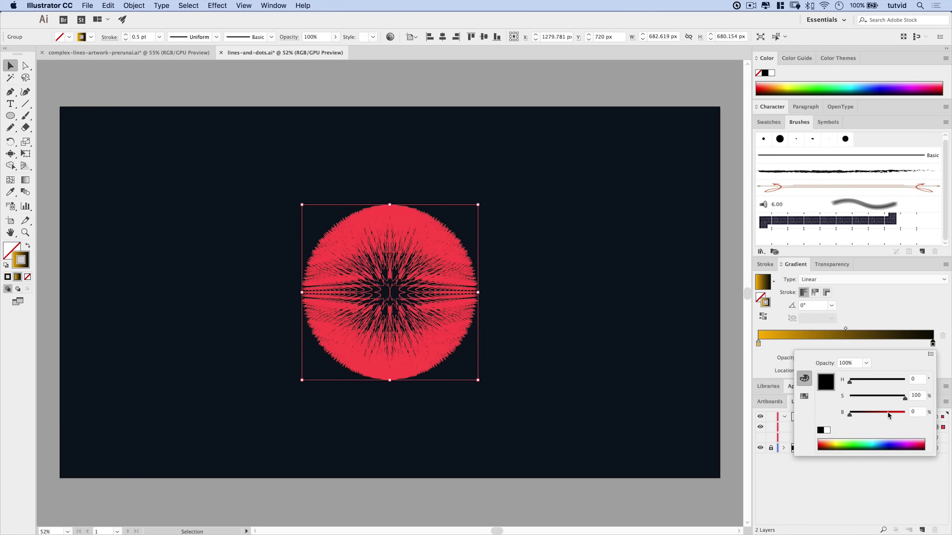
left_click_drag(849, 414, 905, 414)
left_click(861, 311)
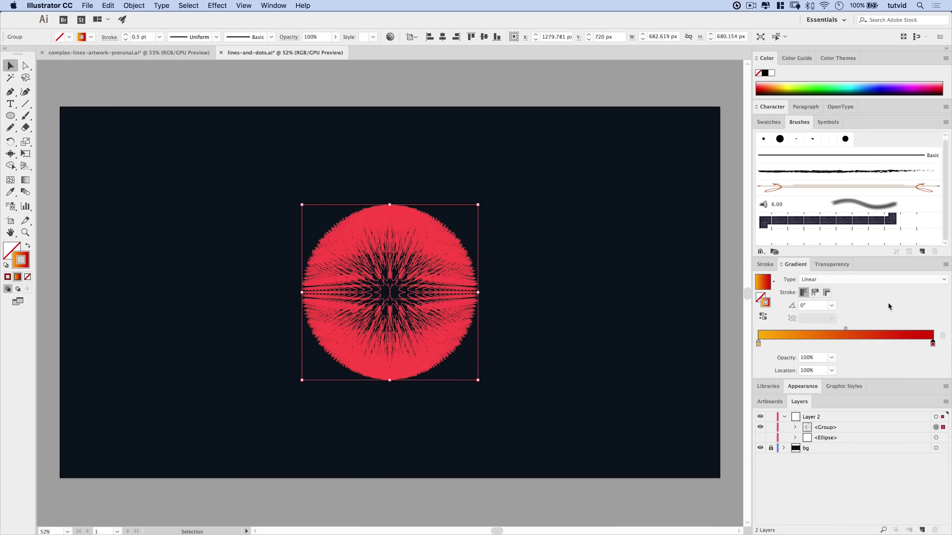
left_click(567, 244)
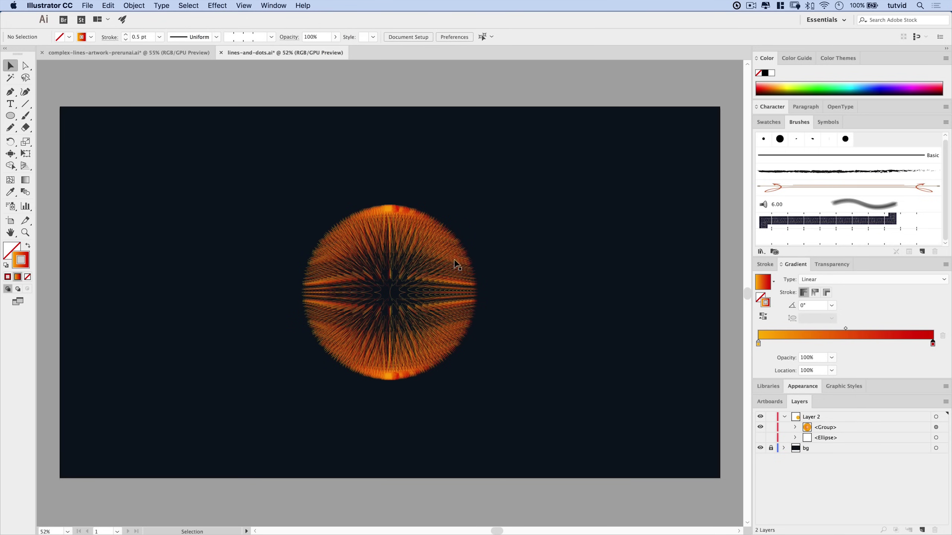
Step: Copy the yellow triangular wireframe mesh from the other artwork document
left_click(15, 154)
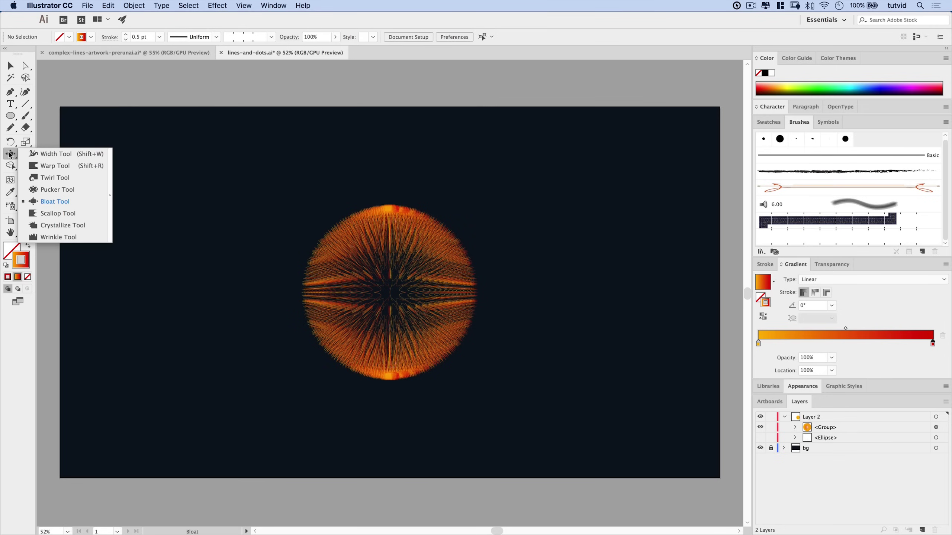
key("v")
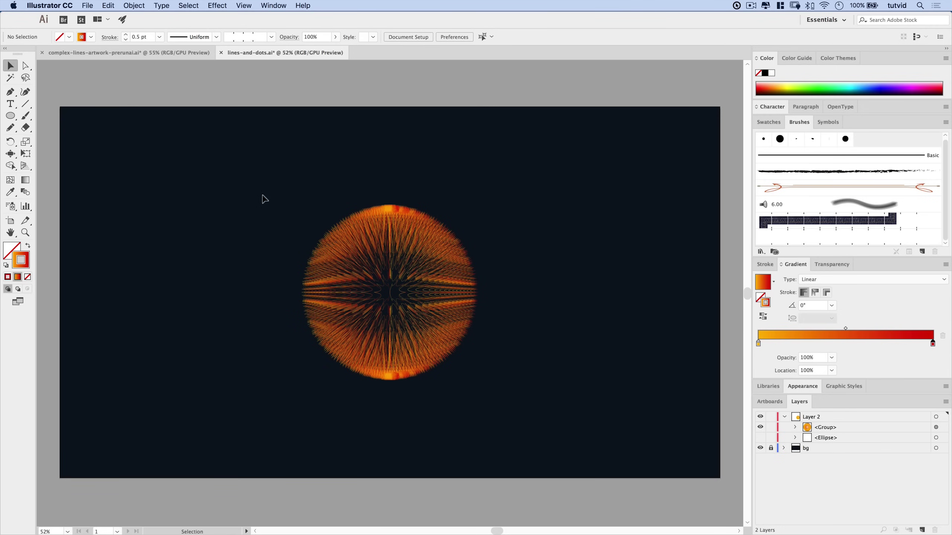
left_click(143, 55)
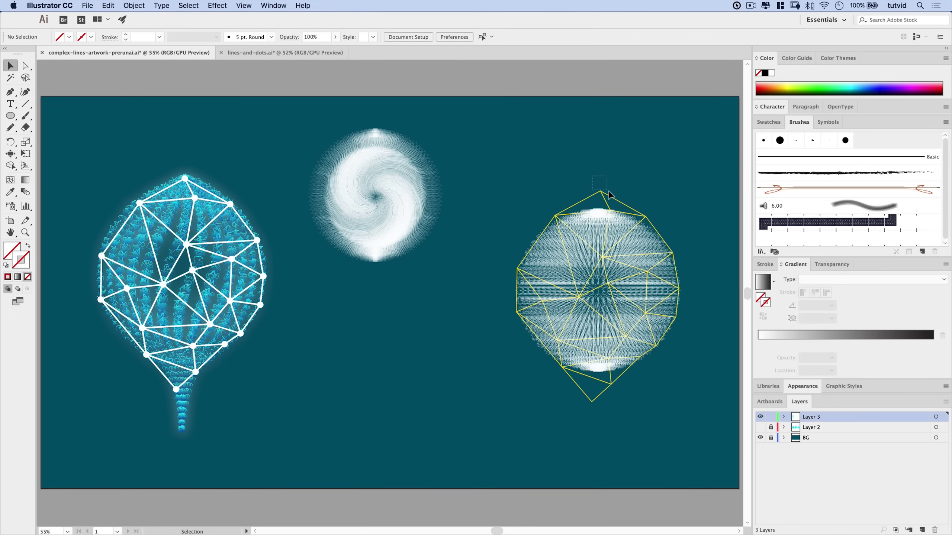
left_click(600, 213)
key("super+c")
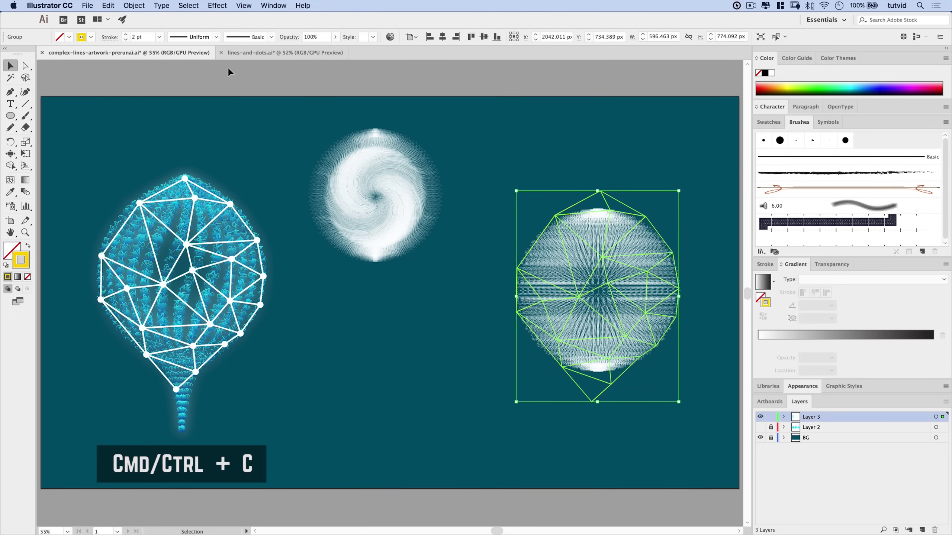
Step: Paste the mesh into the lines-and-dots document and enlarge it to about 648 x 842 px
left_click(262, 54)
key("super+v")
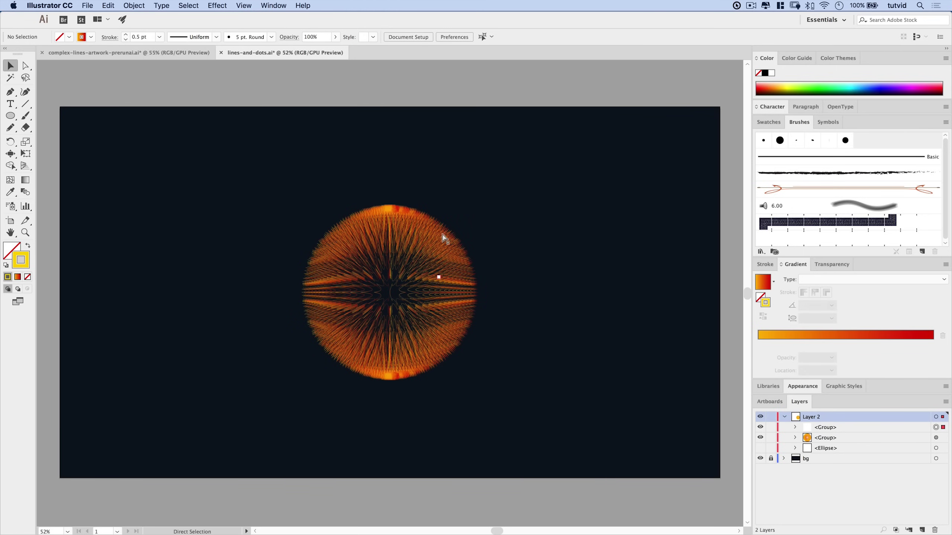
key("super+v")
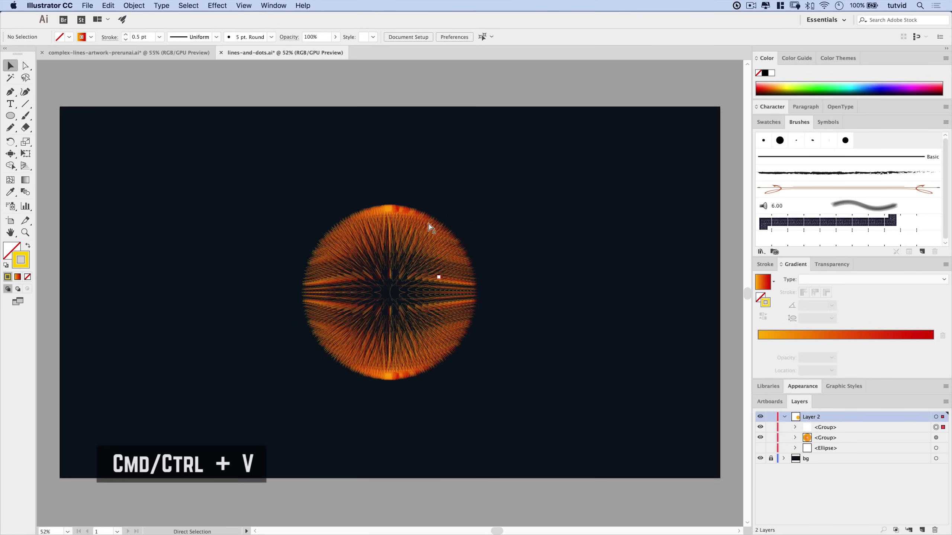
key("super+v")
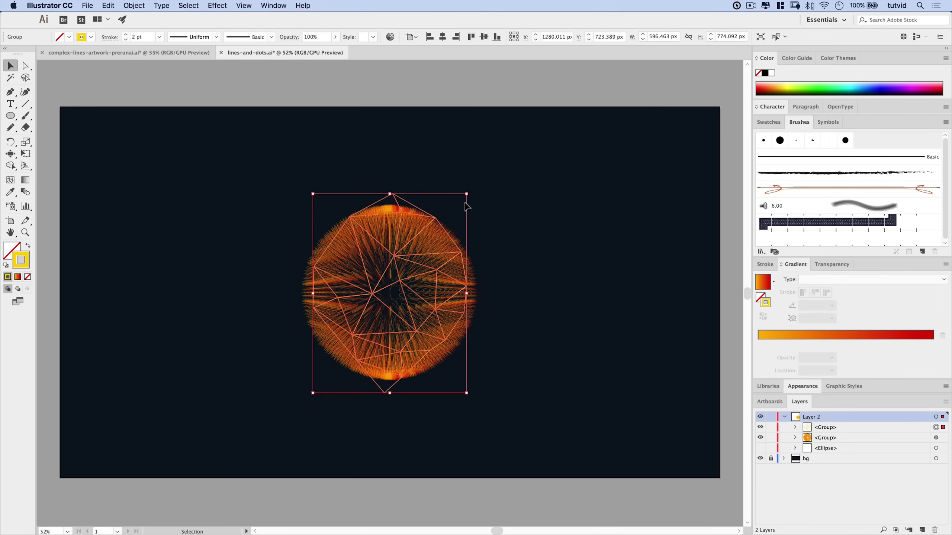
key("shift")
left_click_drag(469, 193, 475, 183)
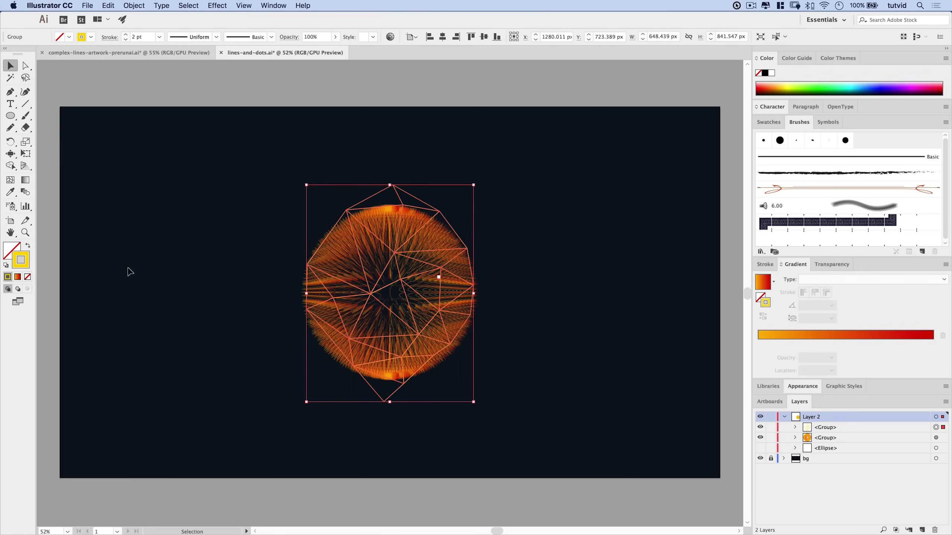
Step: Set the wireframe line group's stroke weight to 1 pt and check the thinner lines
left_click(69, 275)
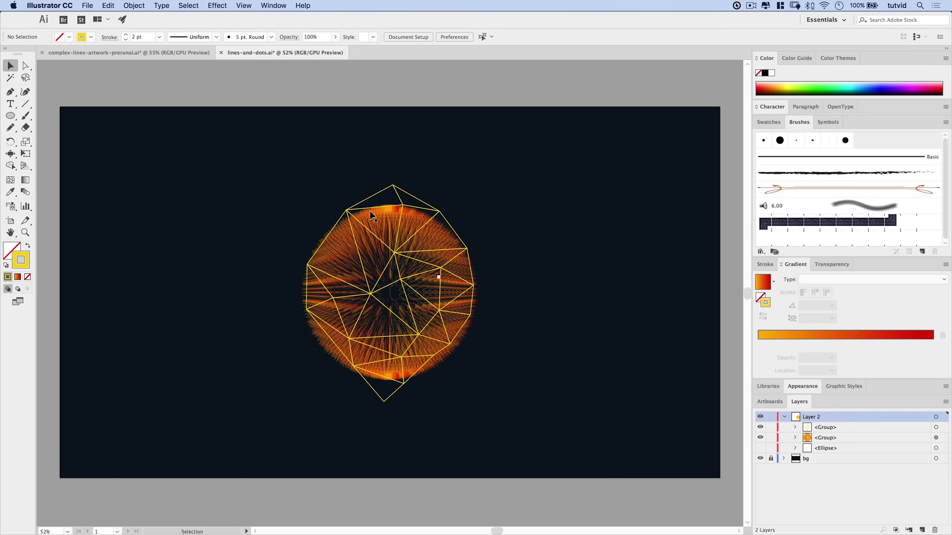
left_click(412, 195)
left_click(765, 264)
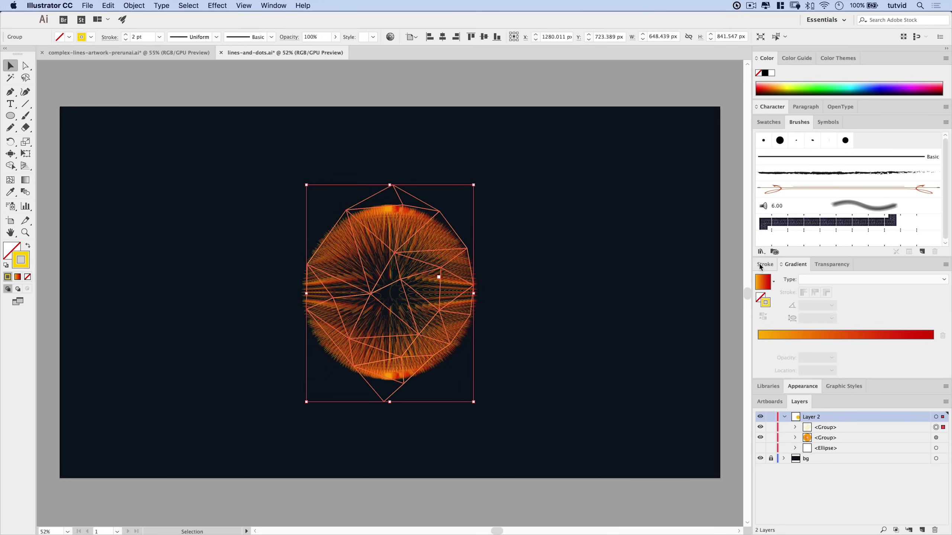
left_click(831, 280)
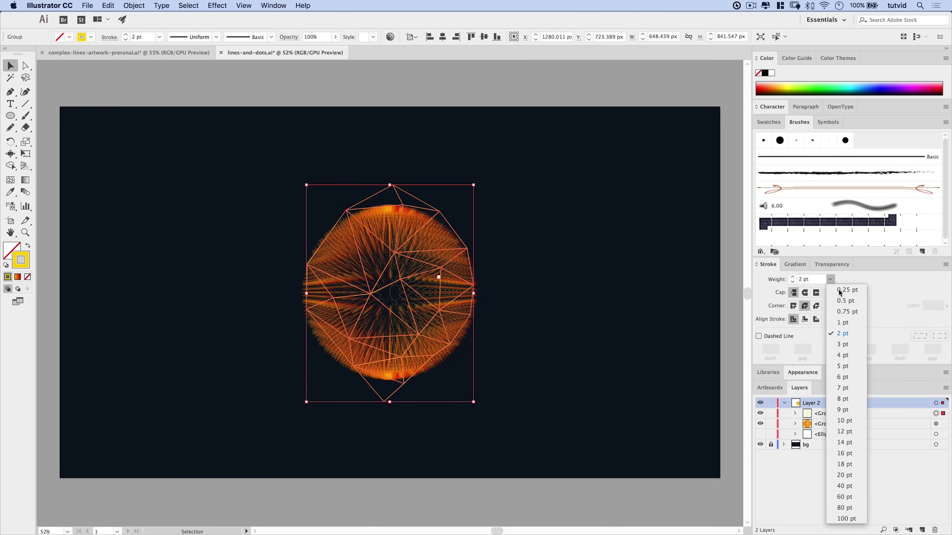
left_click(835, 316)
left_click(509, 210)
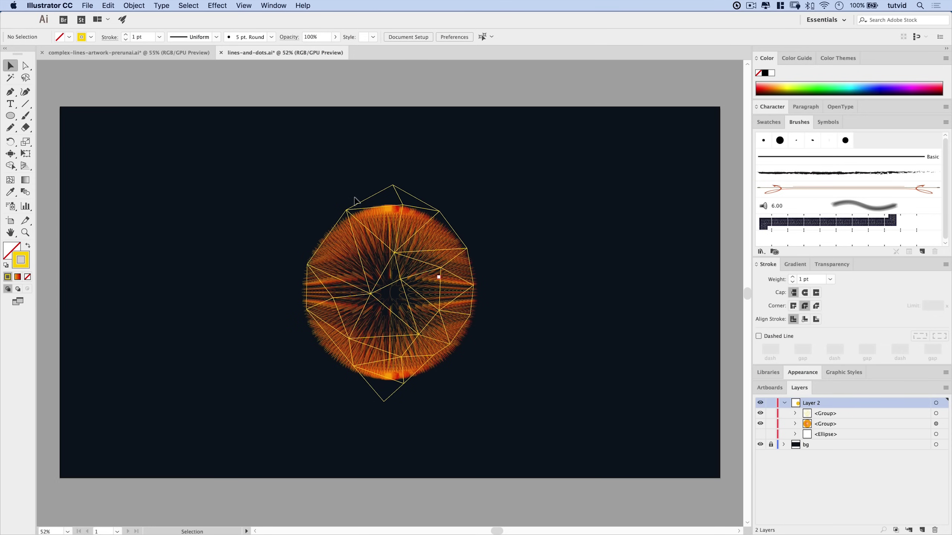
left_click(392, 186)
left_click(514, 197)
left_click(10, 115)
Step: Draw a 17.308 px yellow dot with no stroke just above the sphere's top left
left_click(29, 246)
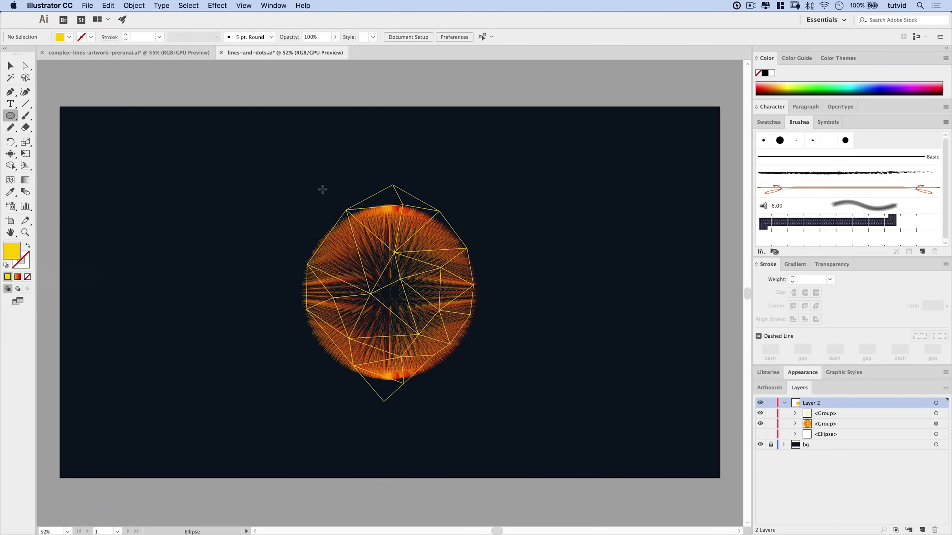
left_click_drag(326, 192, 323, 189)
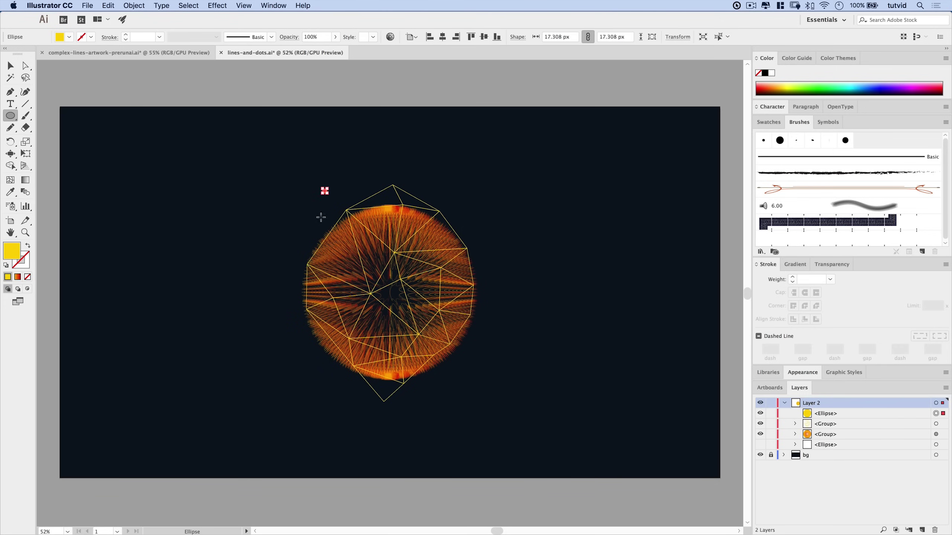
key("v")
left_click(312, 213)
left_click(323, 191)
left_click(336, 196)
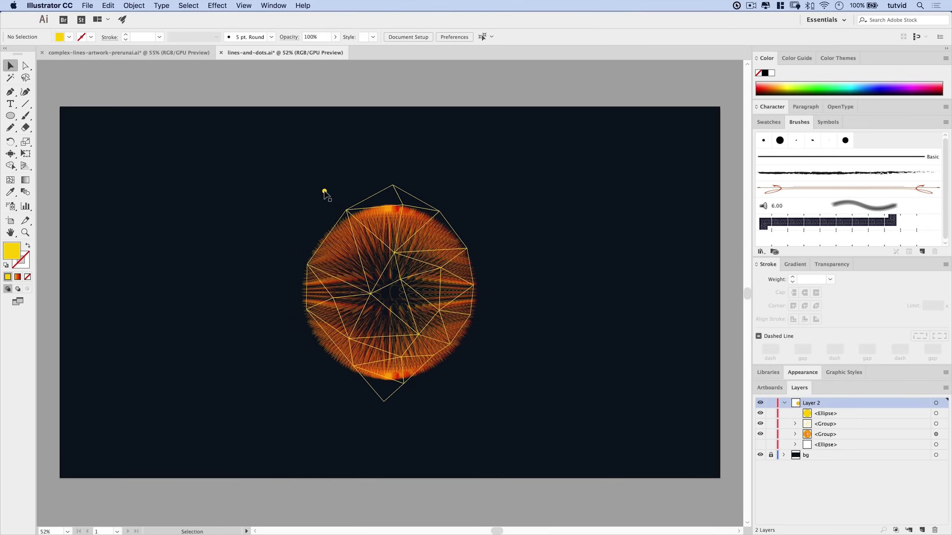
left_click_drag(325, 193, 324, 192)
left_click(389, 177)
Step: Look through the Scripts menu without running anything, then select the yellow dot
left_click(87, 5)
mouse_move(124, 203)
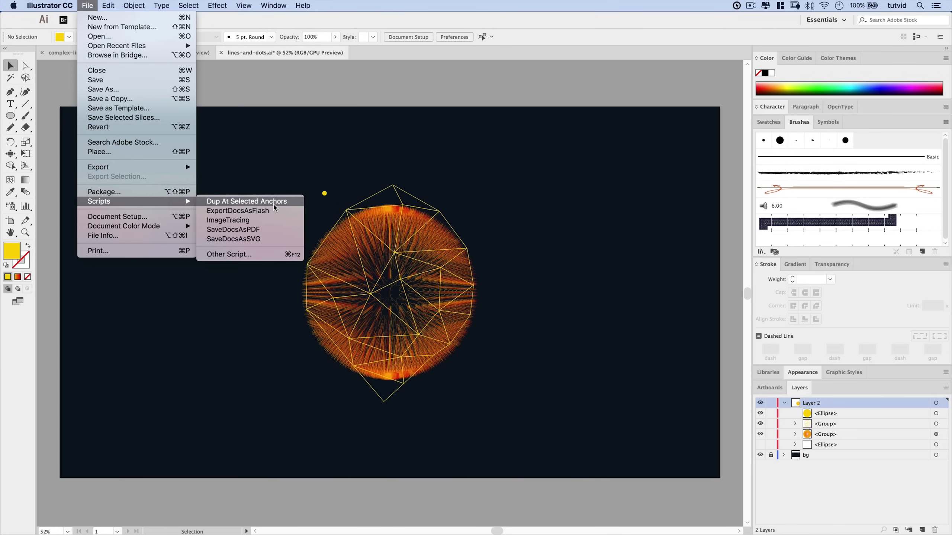
left_click(323, 191)
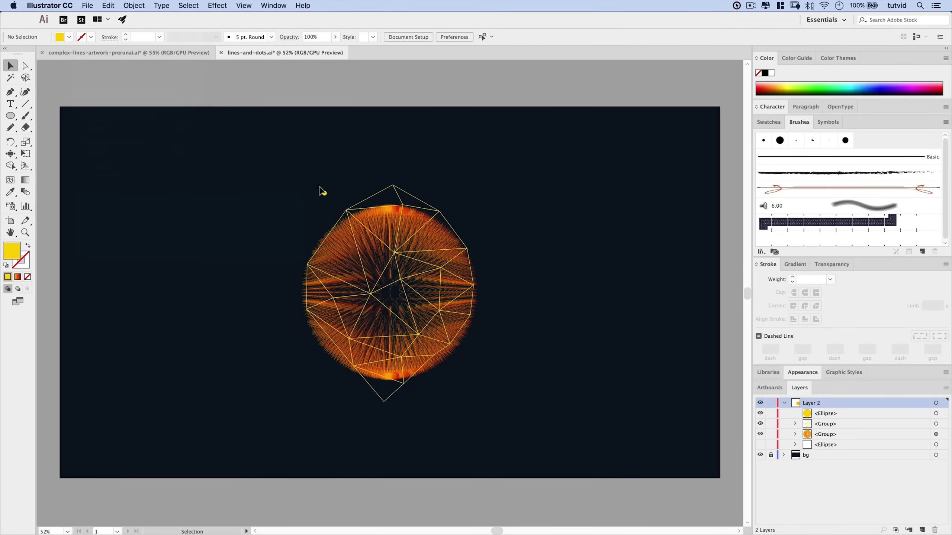
left_click_drag(327, 196, 329, 199)
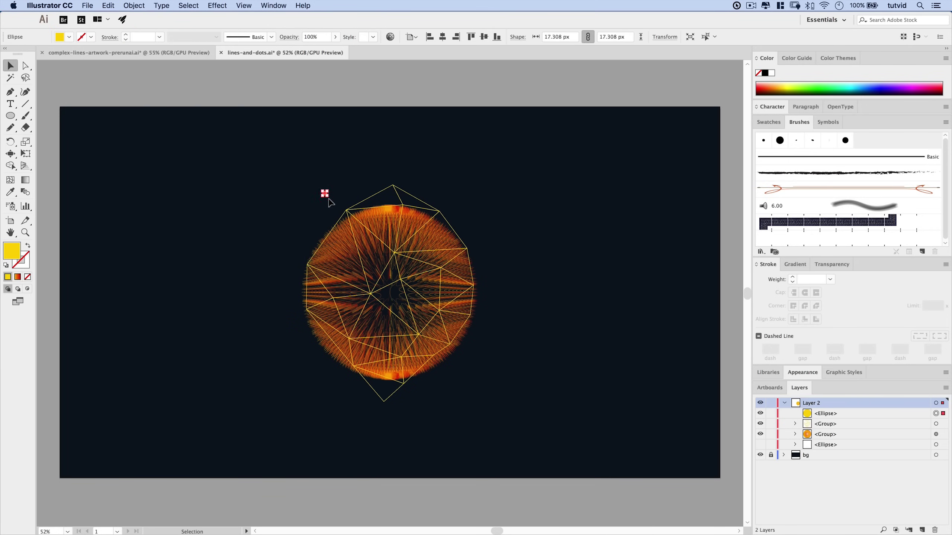
Step: Add the wireframe lines to the selection and run Dup At Selected Anchors to copy the dot
left_click(384, 190, "shift")
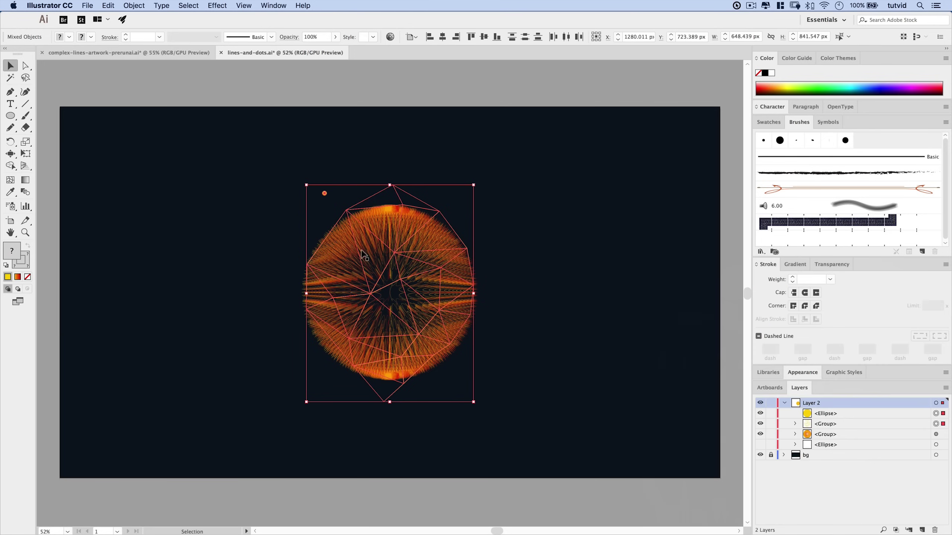
left_click(87, 5)
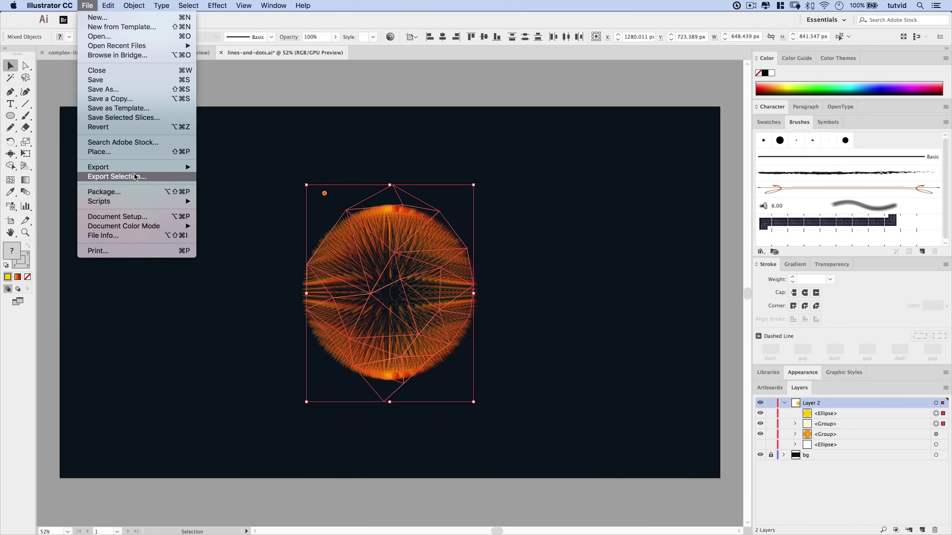
mouse_move(136, 202)
left_click(220, 202)
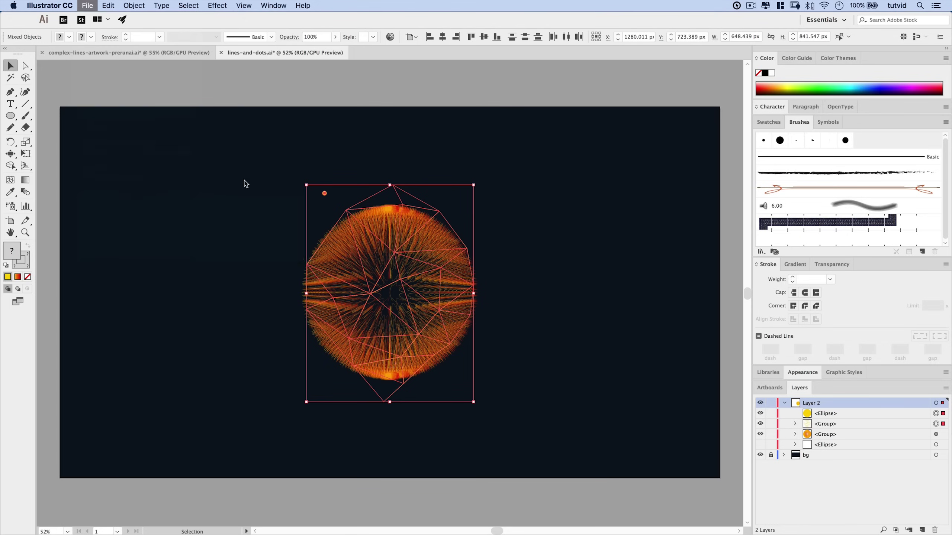
Step: Delete the leftover original dot above the sphere
left_click(233, 177)
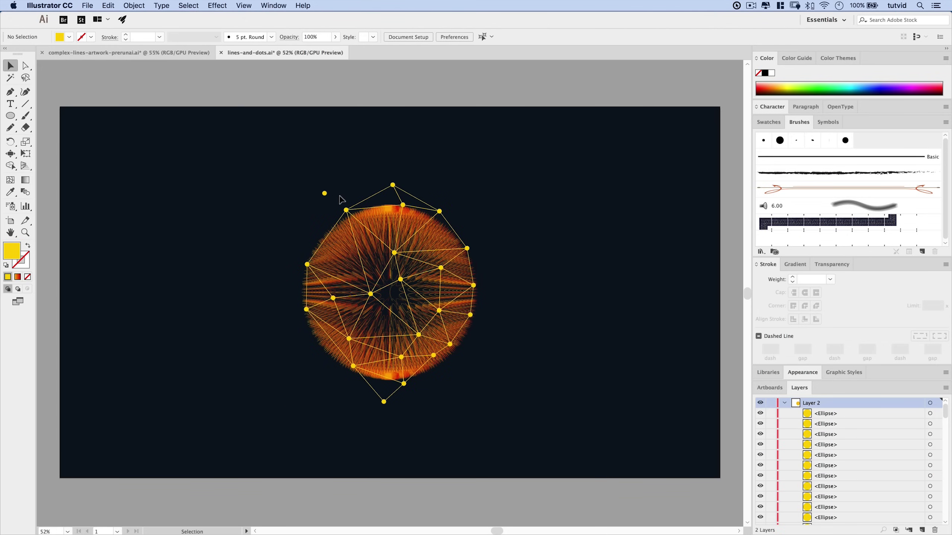
left_click(324, 193)
key("Delete")
scroll(836, 423, "down", 1)
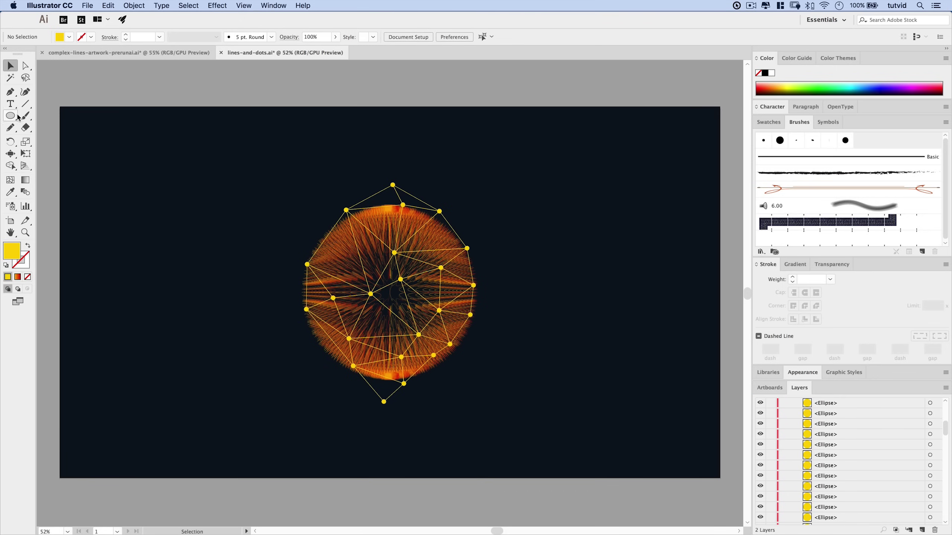
Step: Select all yellow vertex dots with the Magic Wand, group them, and set Overlay blending
left_click(10, 77)
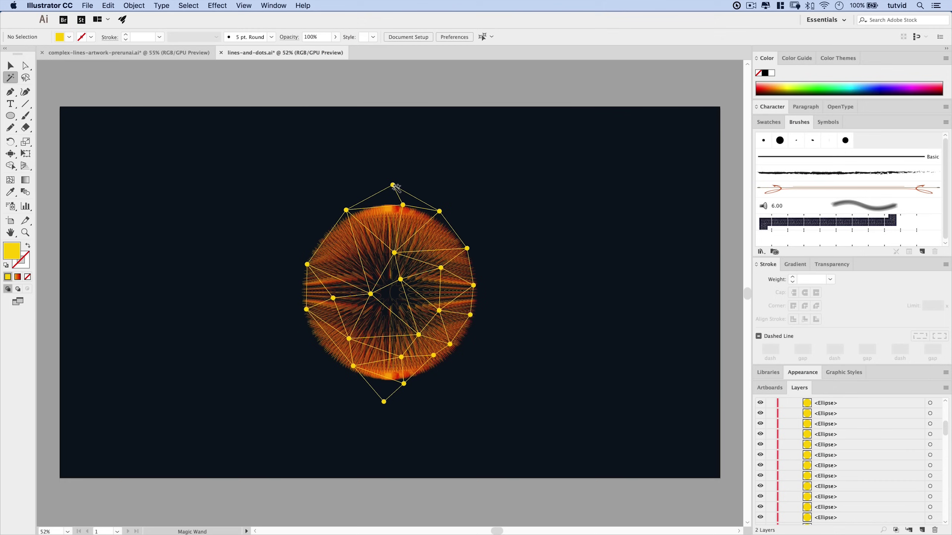
left_click(393, 185)
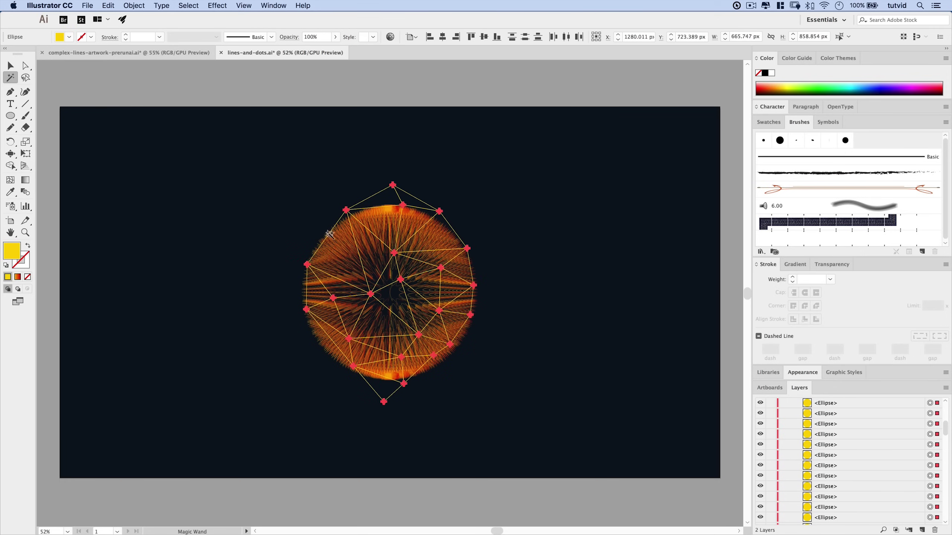
key("super+g")
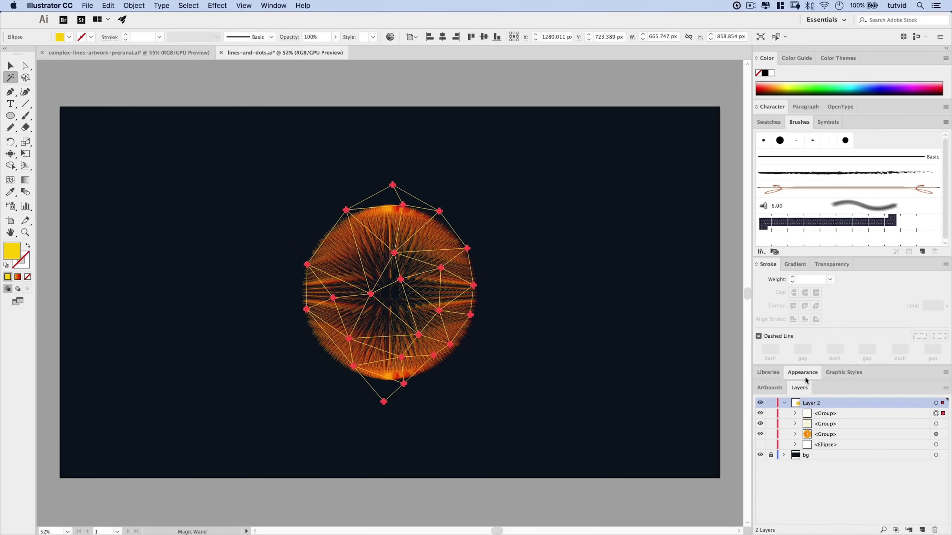
key("v")
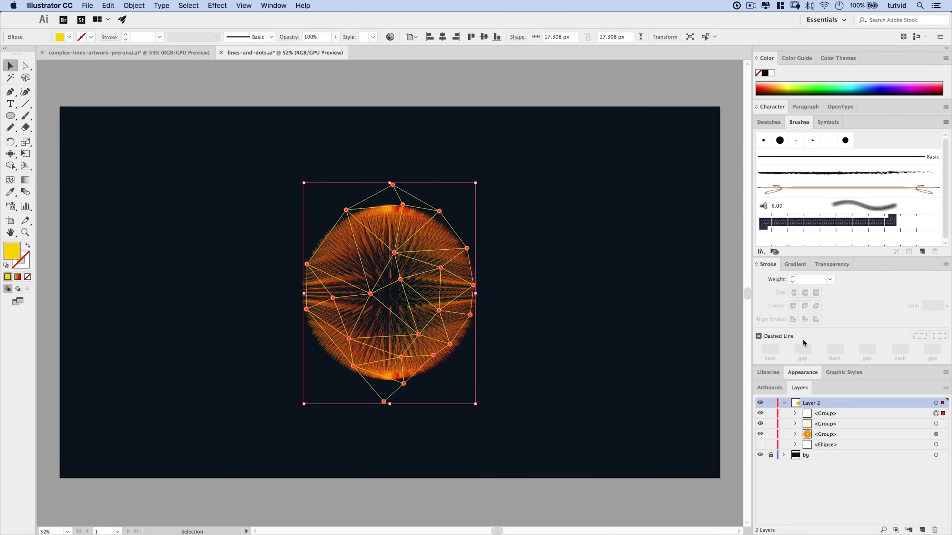
left_click(822, 265)
left_click(794, 280)
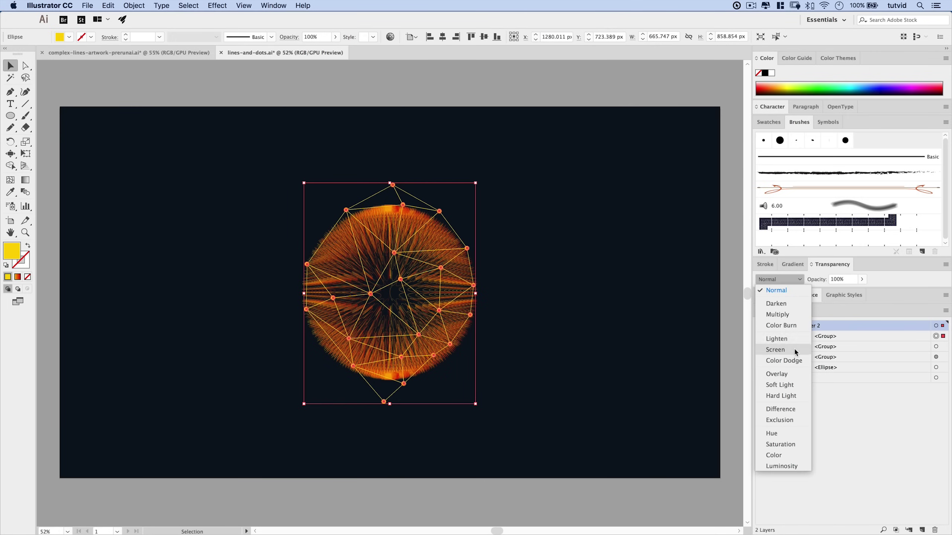
left_click(791, 374)
left_click(494, 275)
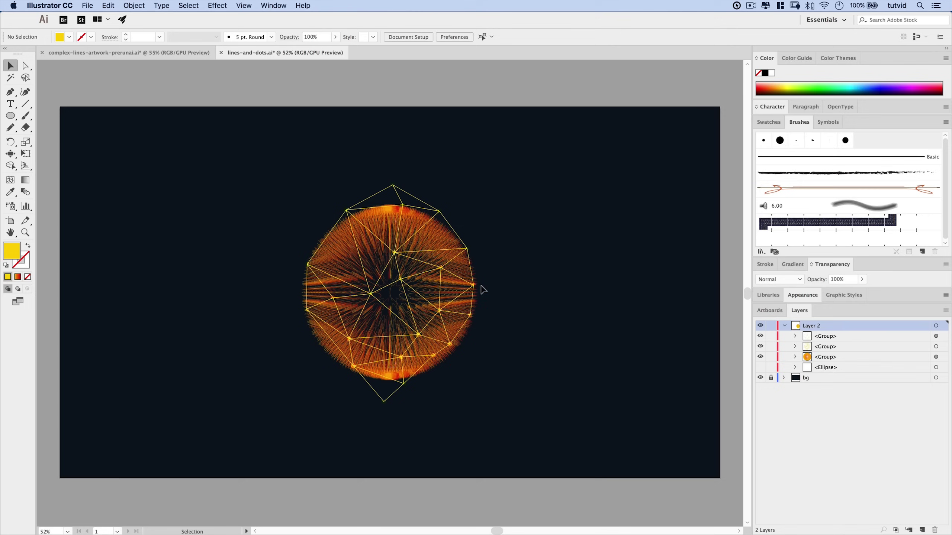
Step: Apply Color Dodge blending to the dot group and to the wireframe line group
left_click(935, 336)
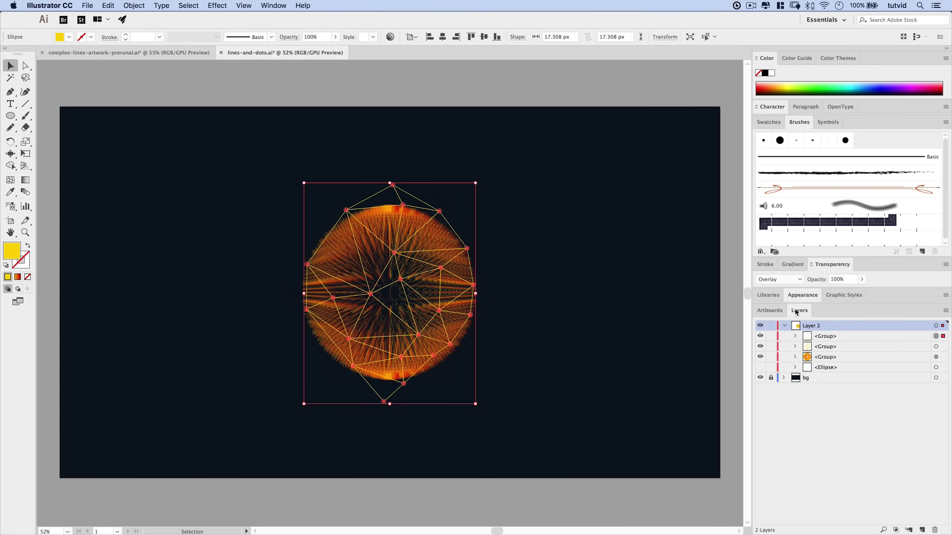
left_click(781, 280)
left_click(791, 362)
left_click(568, 237)
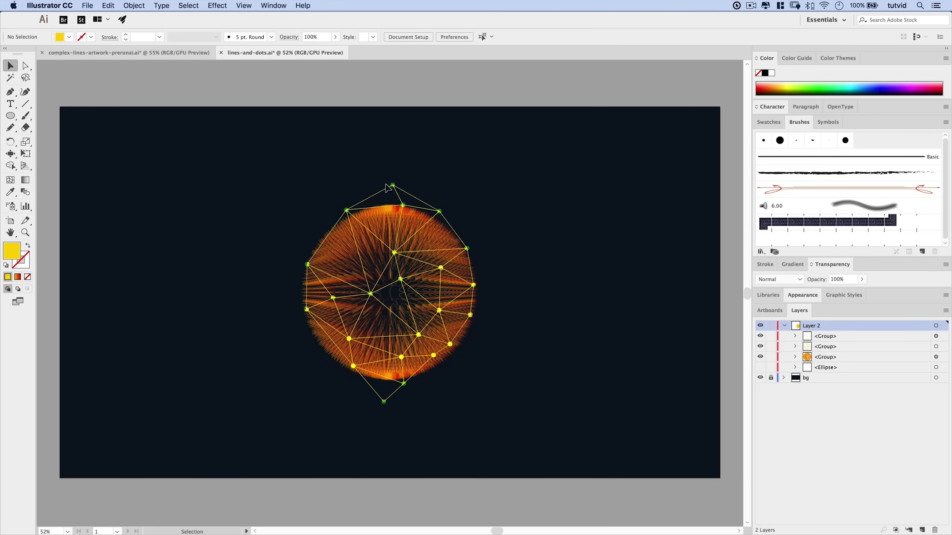
left_click(410, 194)
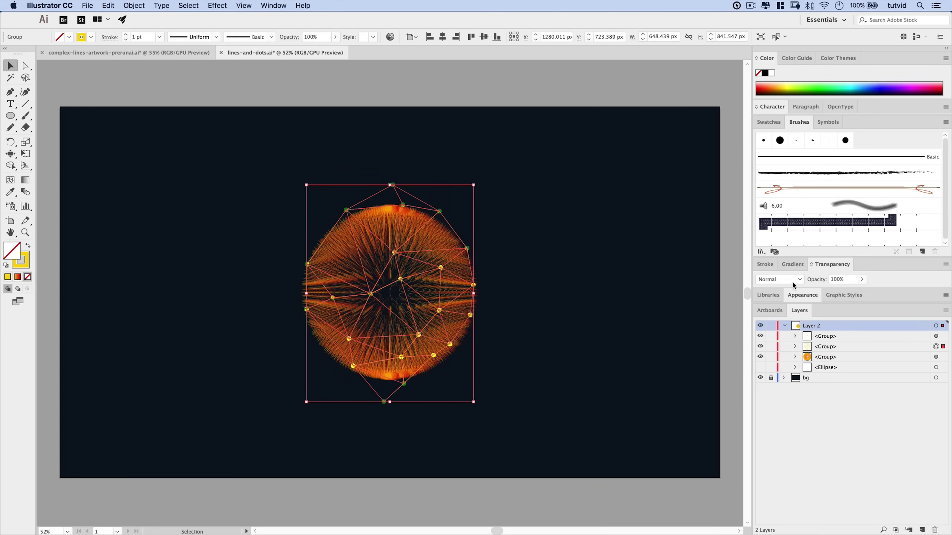
left_click(792, 281)
left_click(792, 361)
left_click(547, 200)
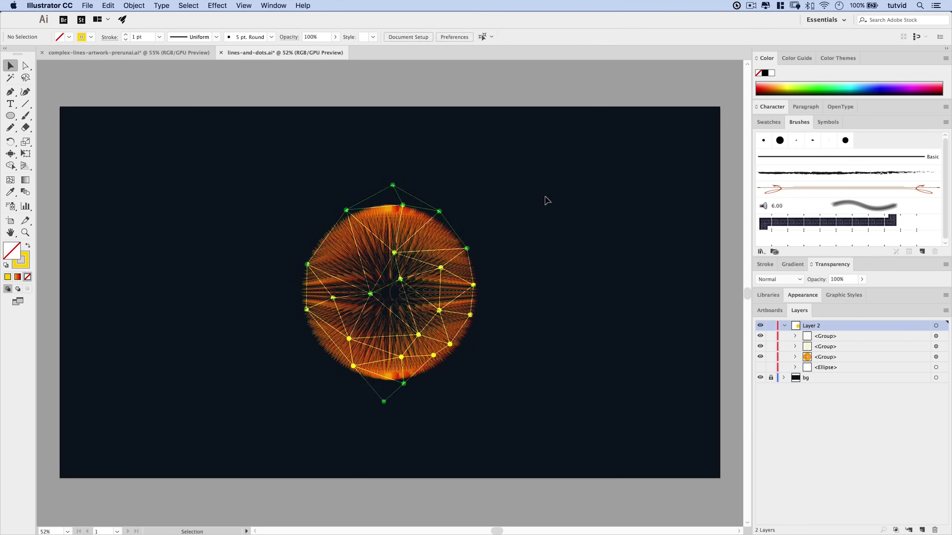